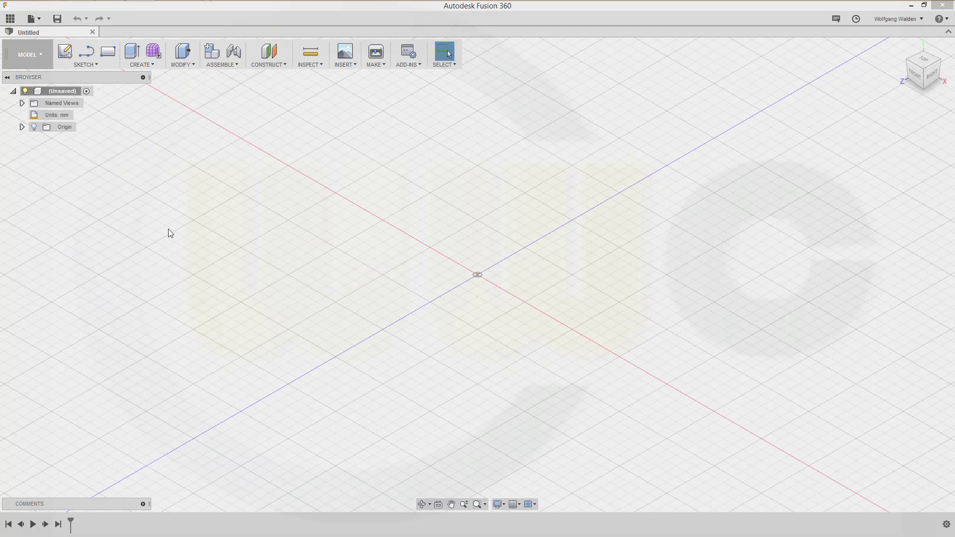
On a new XY-plane sketch, draw a spline rising from near the horizontal axis to the upper right.
{"action": "left_click", "coordinate": [65, 51]}
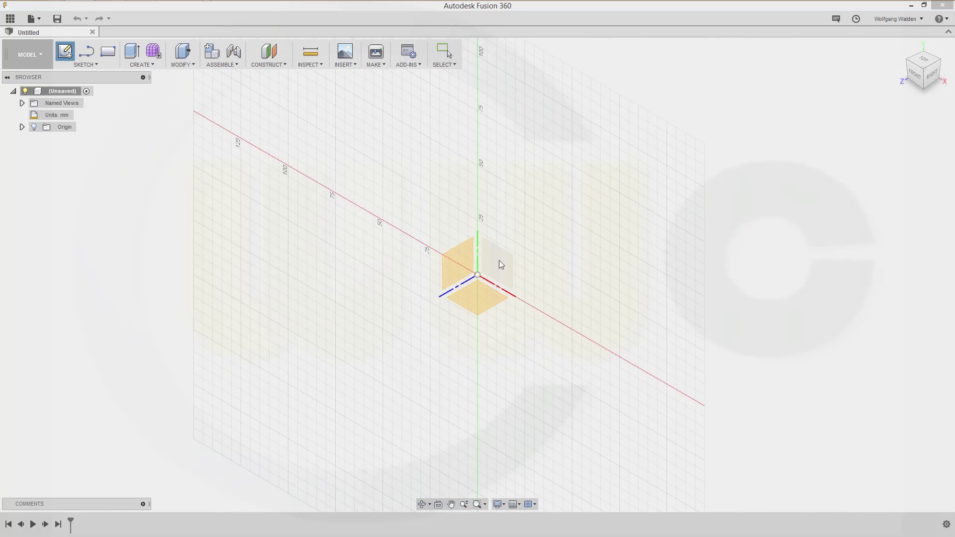
{"action": "left_click", "coordinate": [510, 270]}
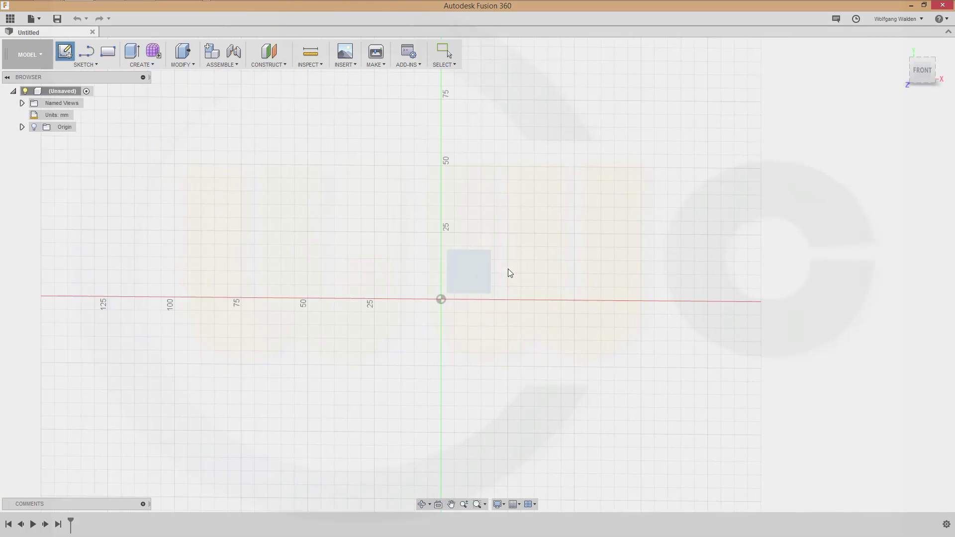
{"action": "left_click", "coordinate": [97, 65]}
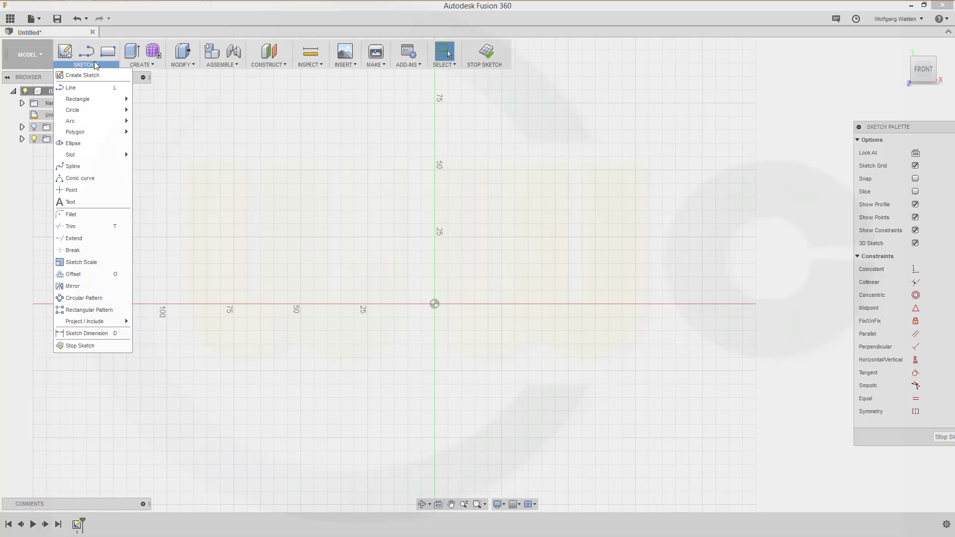
{"action": "left_click", "coordinate": [73, 166]}
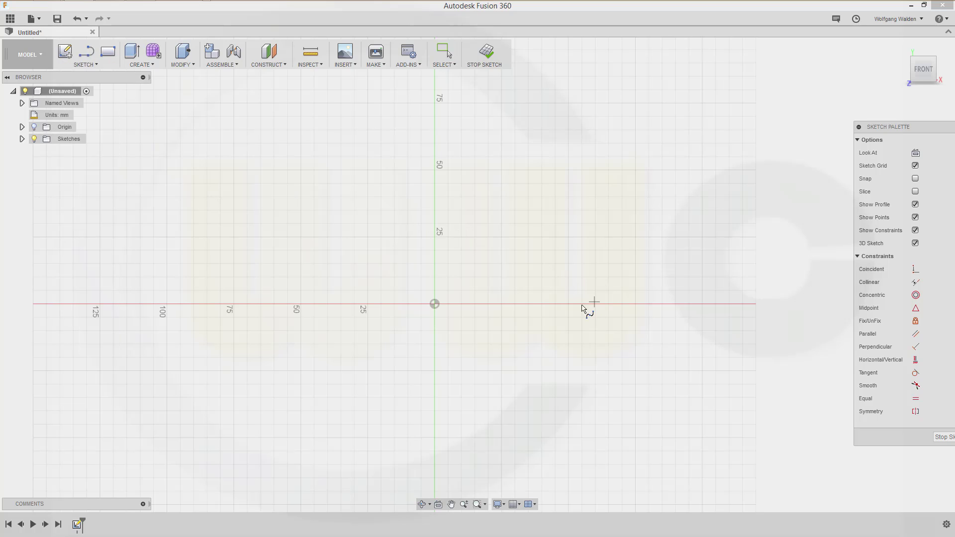
{"action": "left_click", "coordinate": [564, 300]}
{"action": "left_click", "coordinate": [647, 246]}
{"action": "left_click", "coordinate": [740, 154]}
{"action": "double_click", "coordinate": [771, 70]}
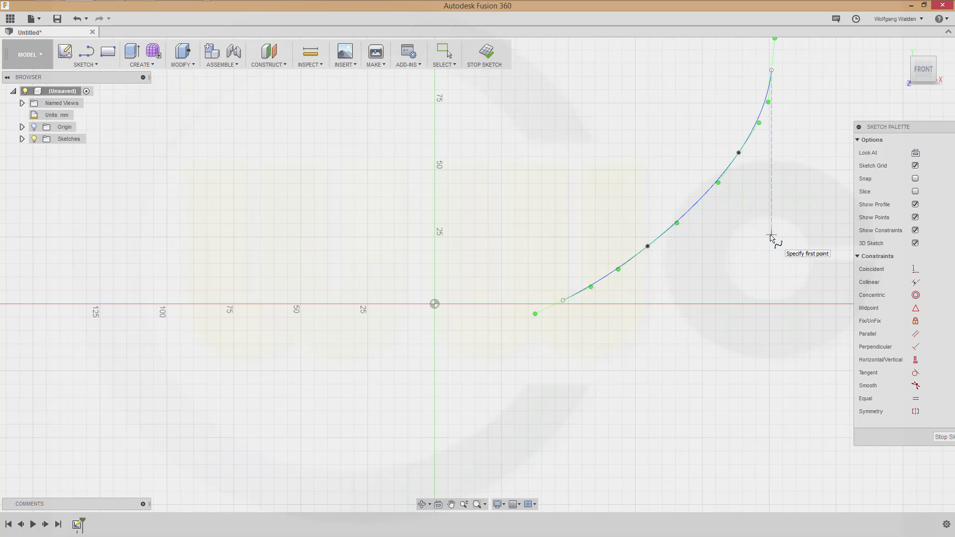
{"action": "key", "text": "Escape"}
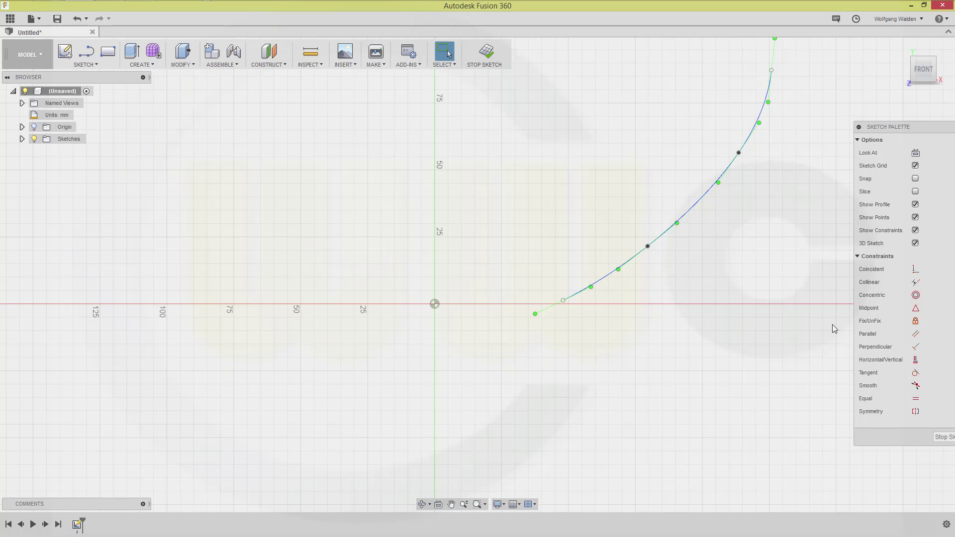
Make the spline's lower endpoint level with the origin, with its start tangent horizontal.
{"action": "left_click", "coordinate": [916, 359]}
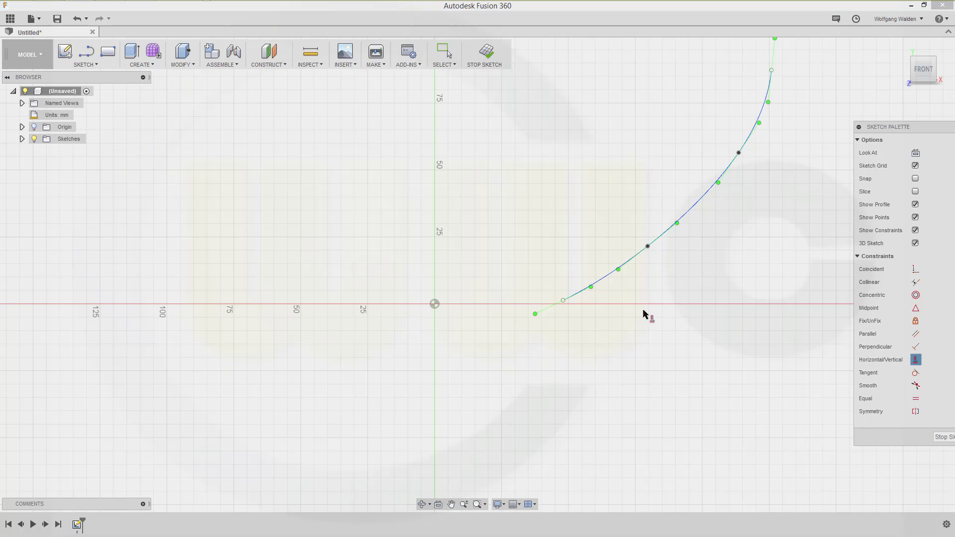
{"action": "left_click", "coordinate": [435, 304]}
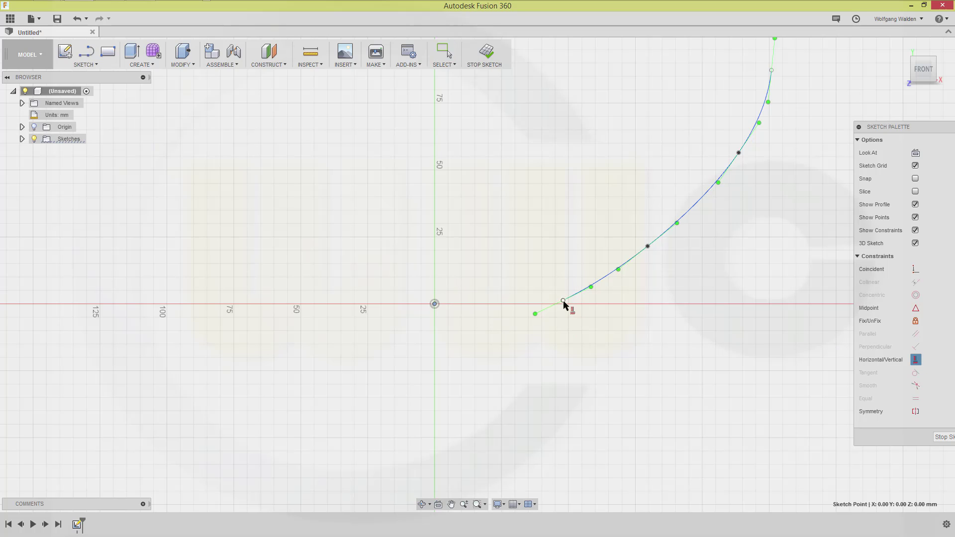
{"action": "left_click", "coordinate": [564, 301]}
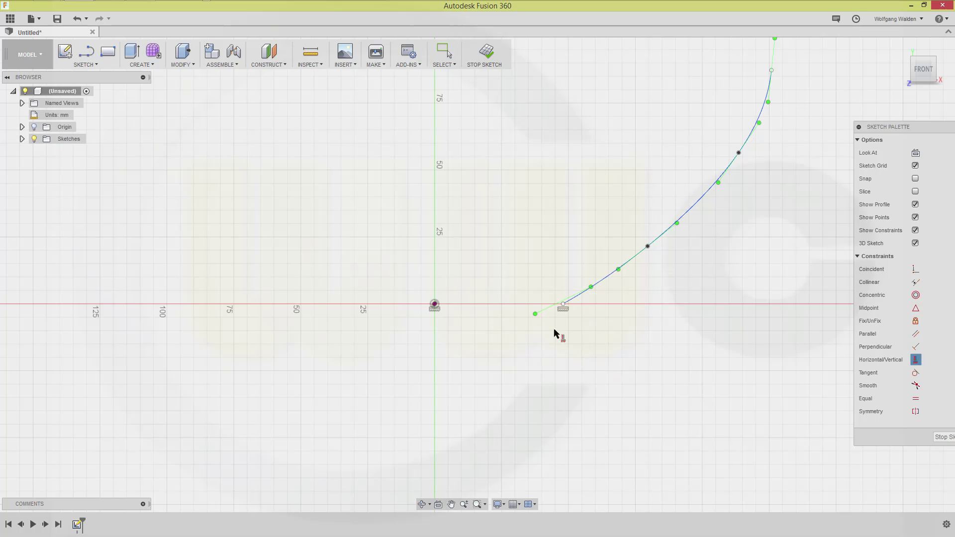
{"action": "left_click", "coordinate": [535, 313]}
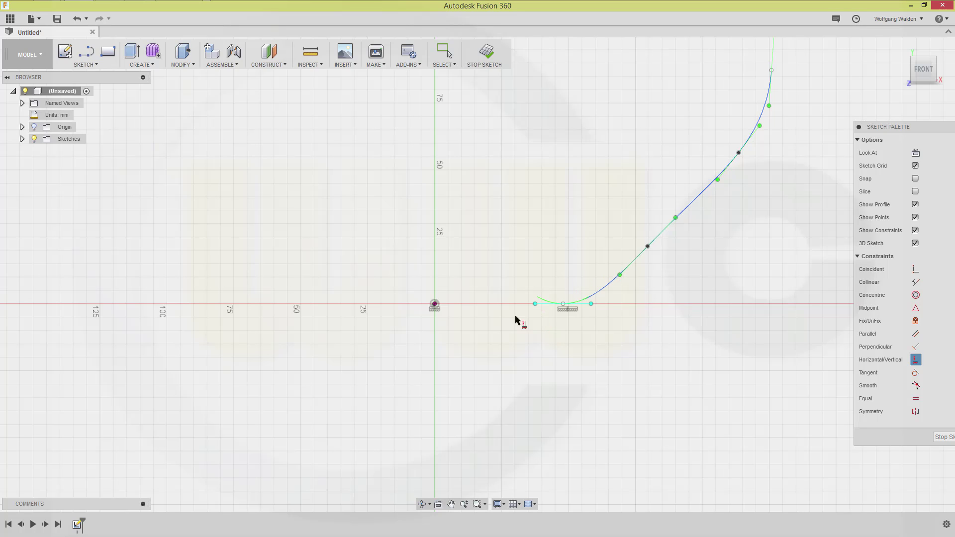
{"action": "left_click", "coordinate": [436, 306]}
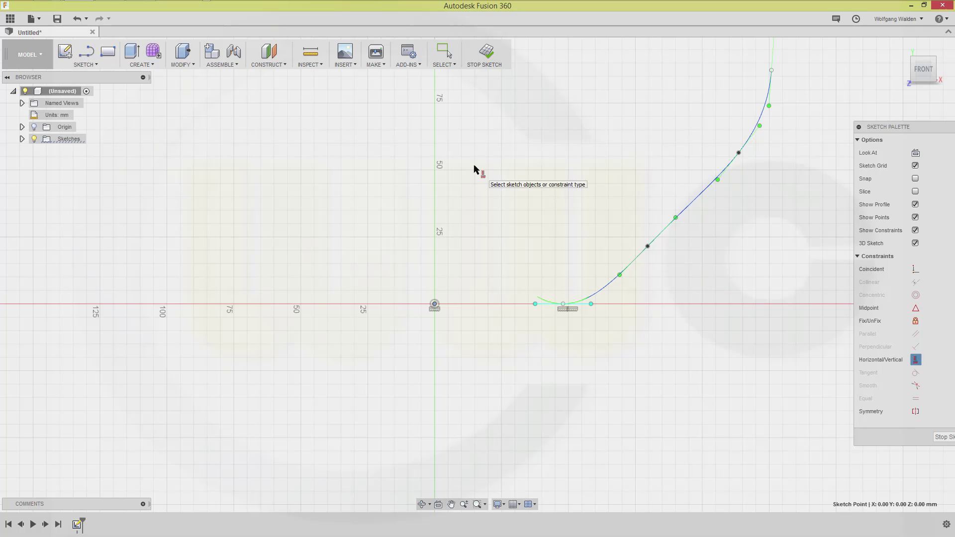
{"action": "key", "text": "Escape"}
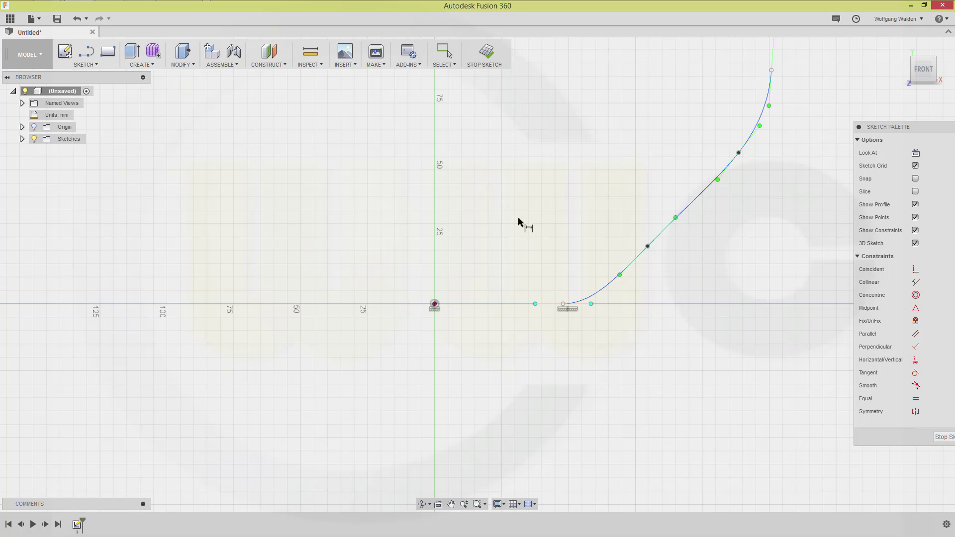
Dimension the spline's lower endpoint 50 mm from the origin.
{"action": "left_click", "coordinate": [564, 304]}
{"action": "left_click", "coordinate": [435, 304]}
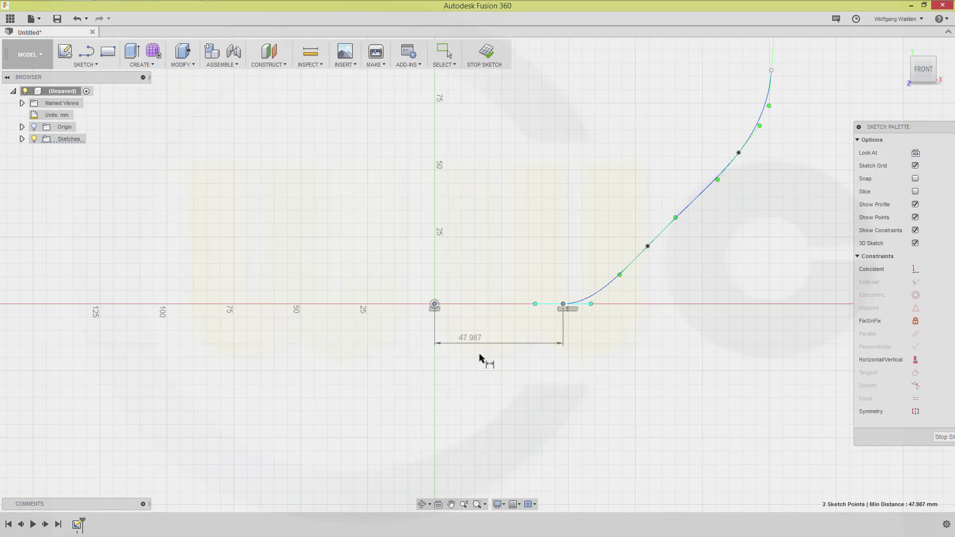
{"action": "left_click", "coordinate": [492, 365]}
{"action": "type", "text": "50"}
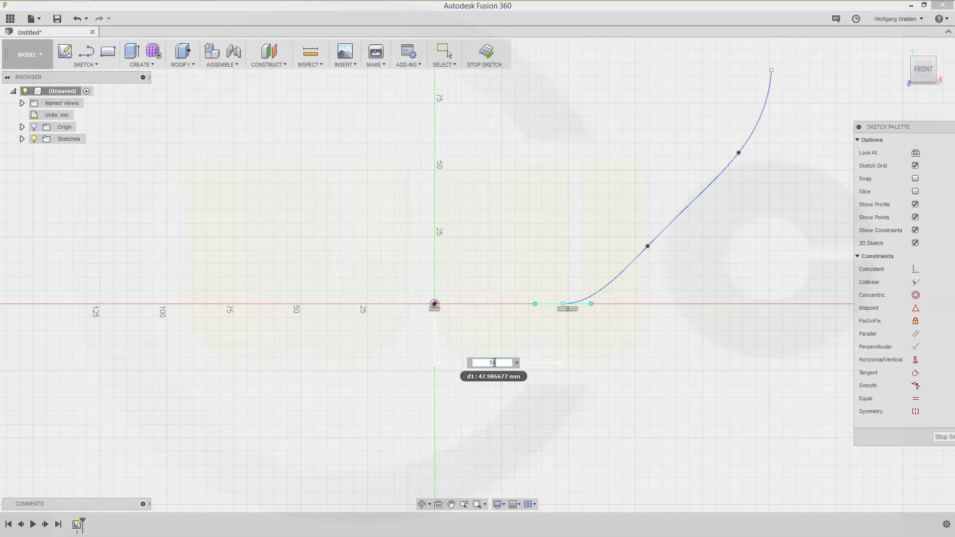
{"action": "key", "text": "Return"}
{"action": "mouse_move", "coordinate": [769, 237]}
{"action": "middle_mouse_down"}
{"action": "mouse_move", "coordinate": [644, 335]}
{"action": "mouse_move", "coordinate": [585, 345]}
{"action": "middle_mouse_up"}
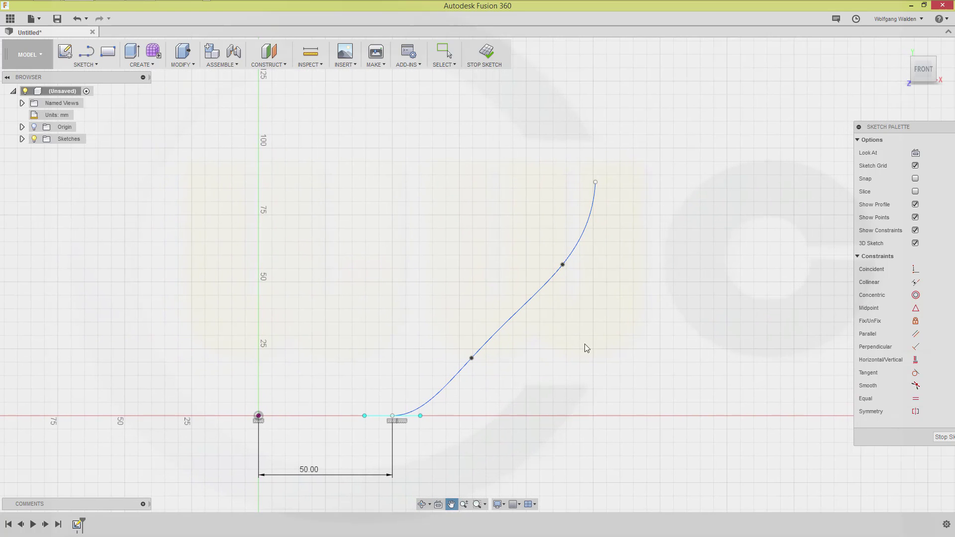
Dimension the spline's top endpoint 150 mm horizontally from the origin.
{"action": "left_click", "coordinate": [595, 182]}
{"action": "key", "text": "d"}
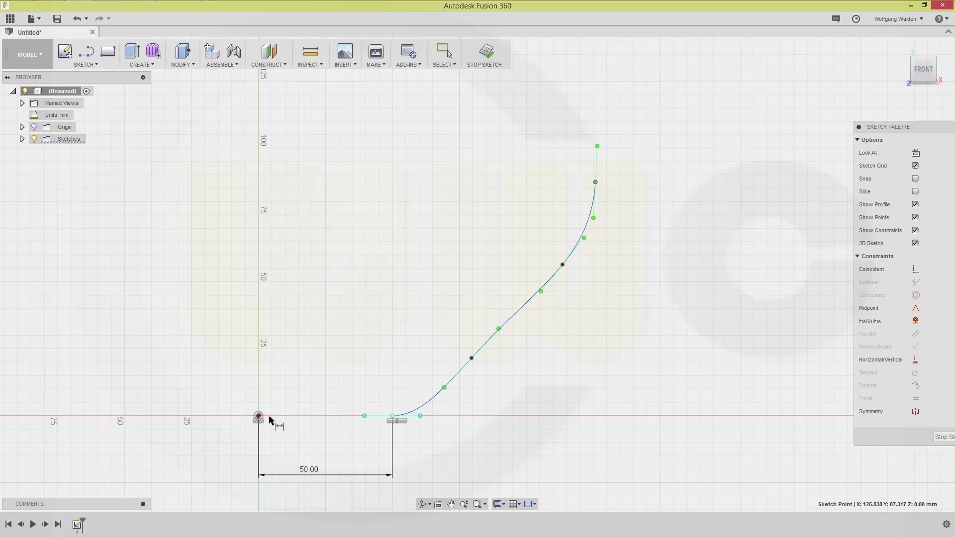
{"action": "left_click", "coordinate": [258, 418]}
{"action": "left_click", "coordinate": [379, 128]}
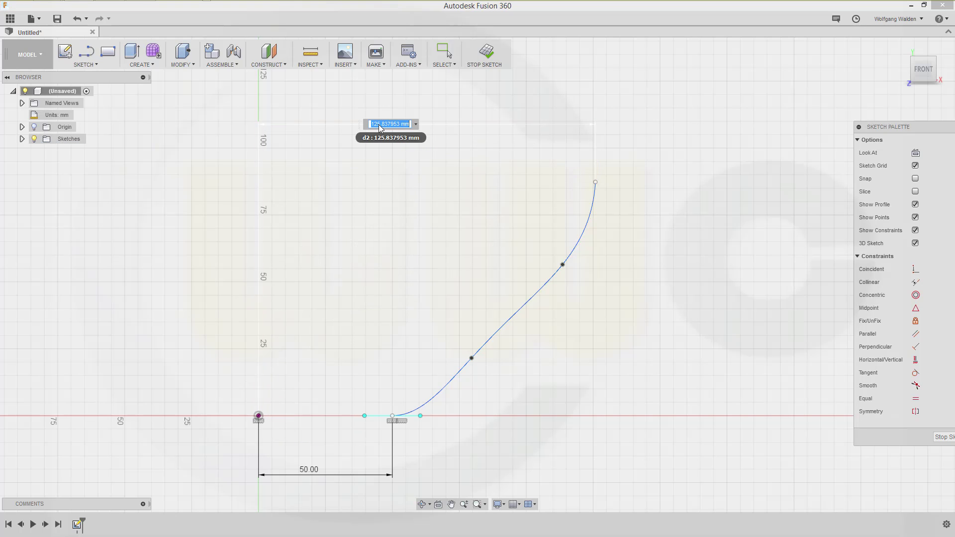
{"action": "type", "text": "150"}
{"action": "key", "text": "Return"}
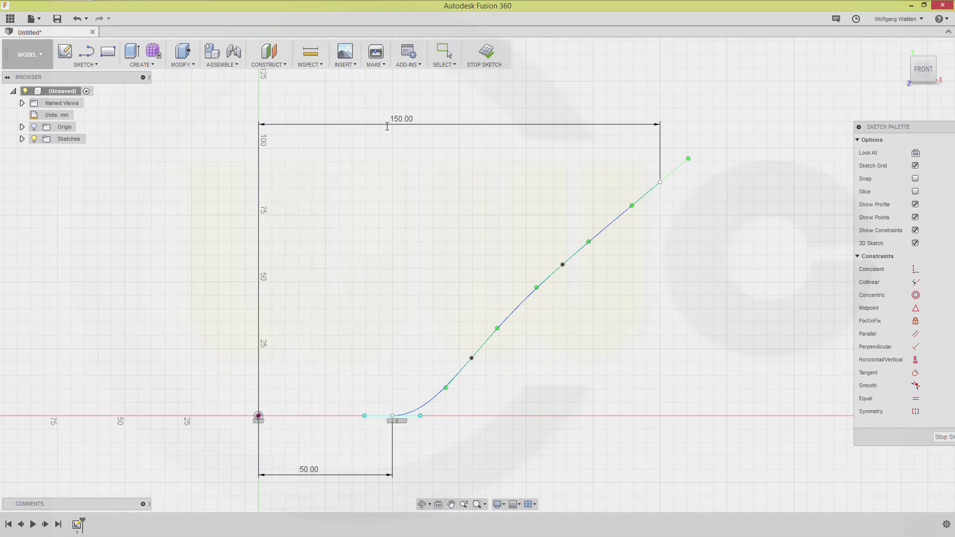
Dimension the top endpoint 150 mm vertically above the origin.
{"action": "left_click", "coordinate": [661, 182]}
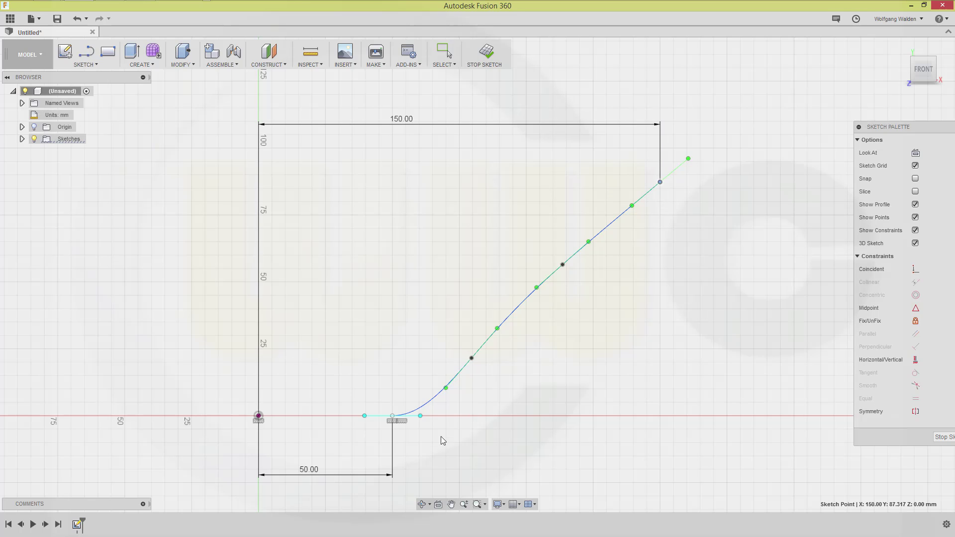
{"action": "left_click", "coordinate": [258, 416]}
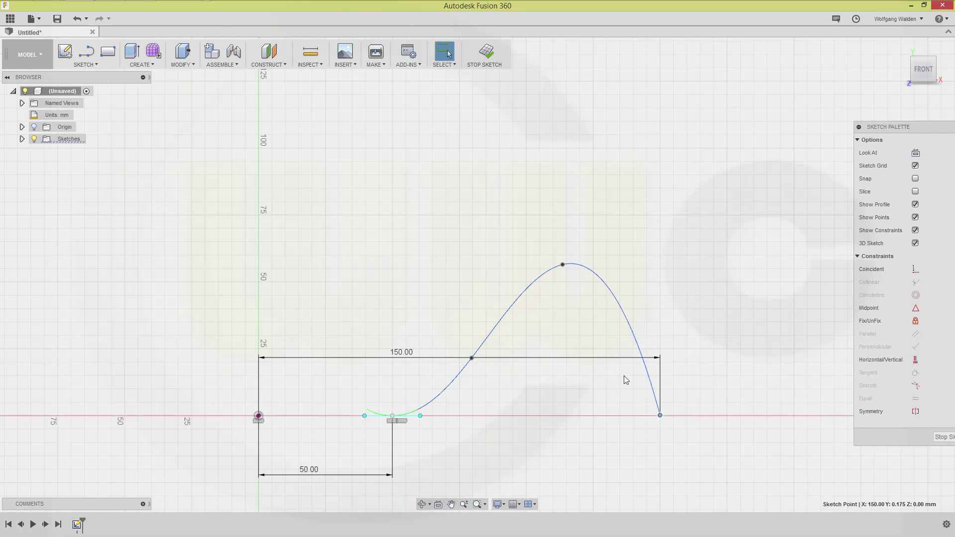
{"action": "left_click", "coordinate": [697, 247]}
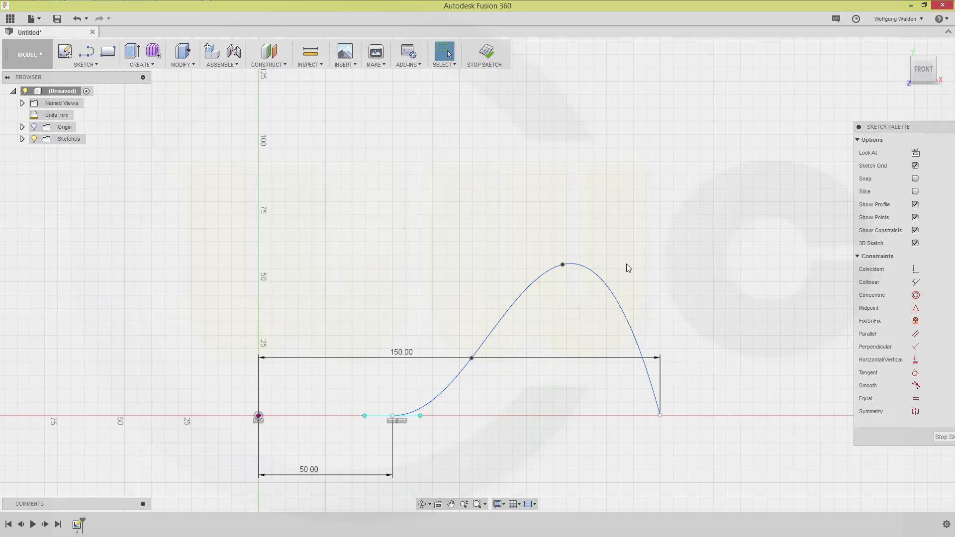
{"action": "key", "text": "ctrl+z"}
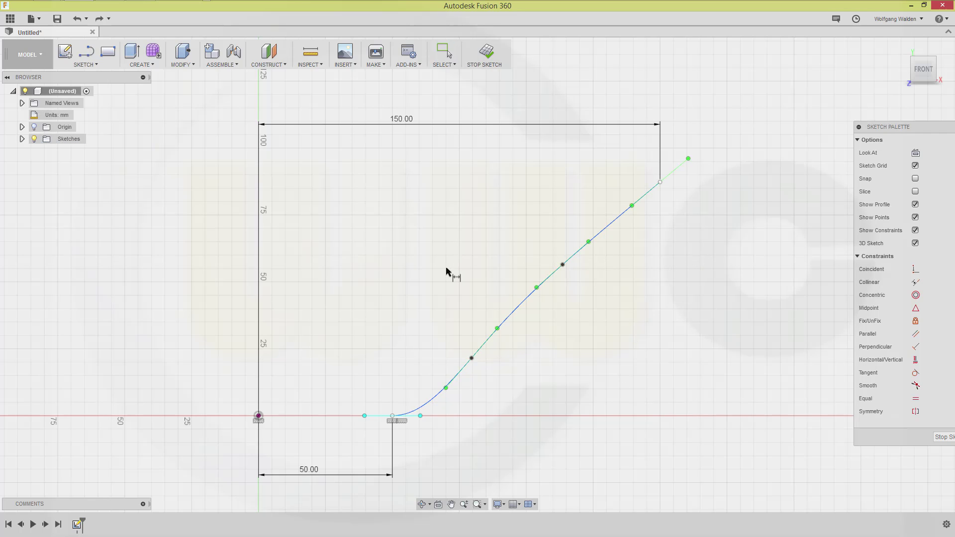
{"action": "left_click", "coordinate": [258, 416]}
{"action": "left_click", "coordinate": [660, 182]}
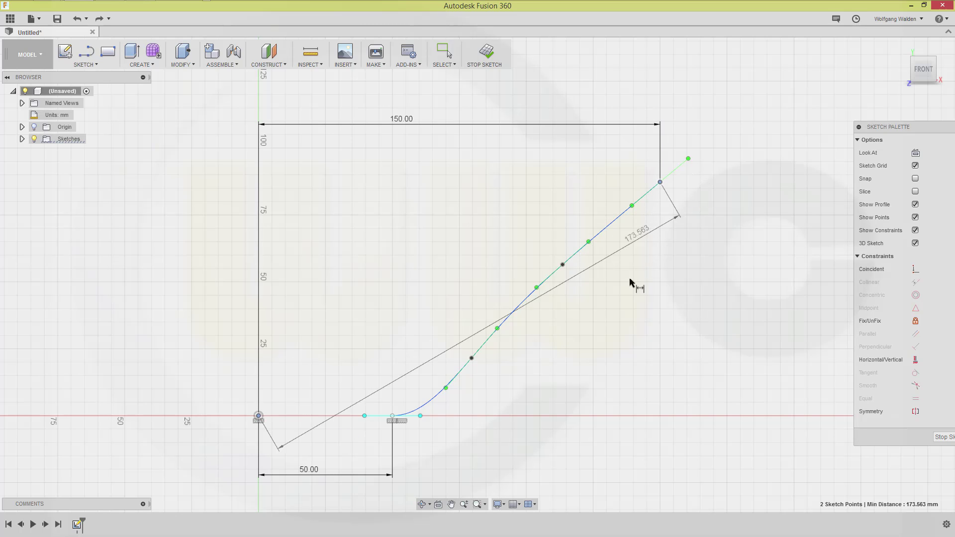
{"action": "left_click", "coordinate": [732, 305]}
{"action": "type", "text": "150"}
{"action": "key", "text": "Return"}
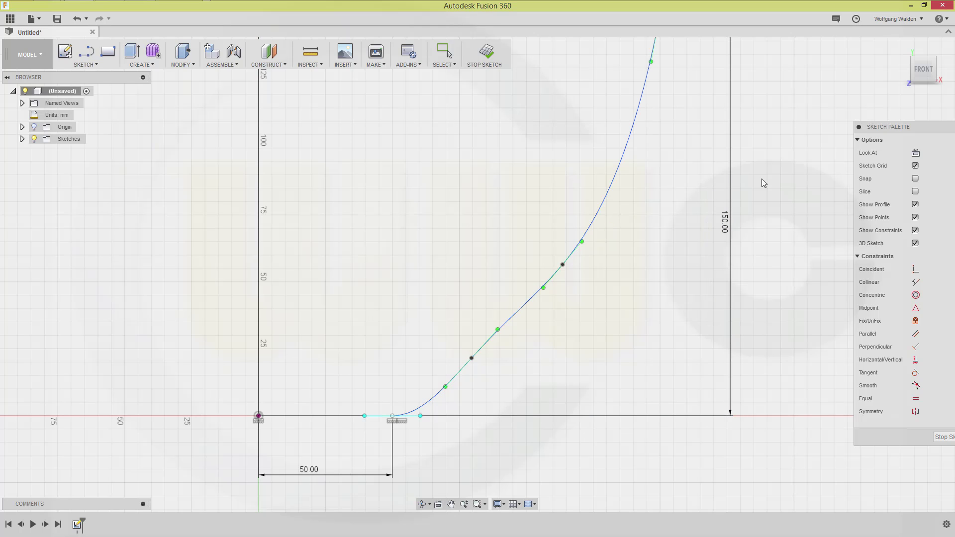
{"action": "scroll", "coordinate": [761, 187], "scroll_direction": "down", "scroll_amount": 3}
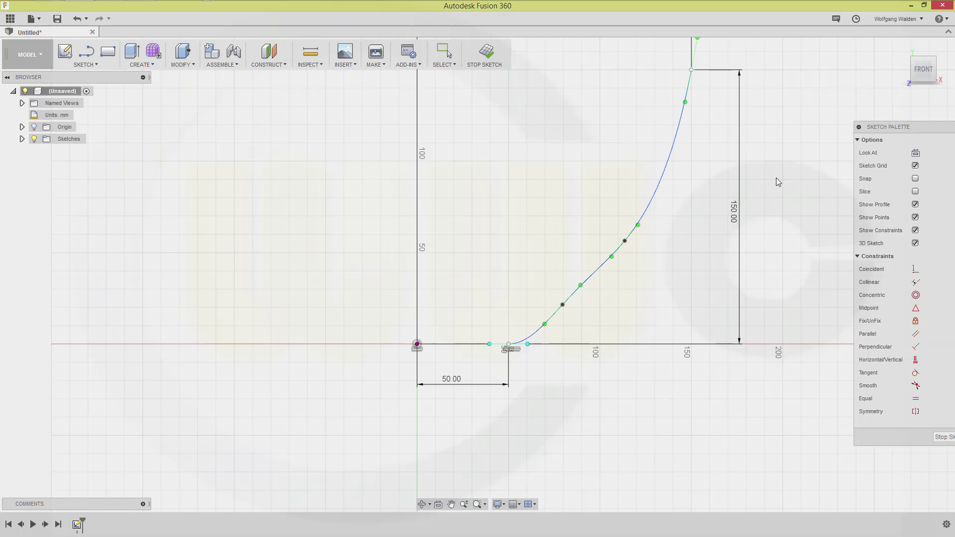
Drag the spline's fit points to smooth it into a quarter-bowl curve.
{"action": "key", "text": "Escape"}
{"action": "left_click_drag", "start_coordinate": [626, 241], "coordinate": [656, 201]}
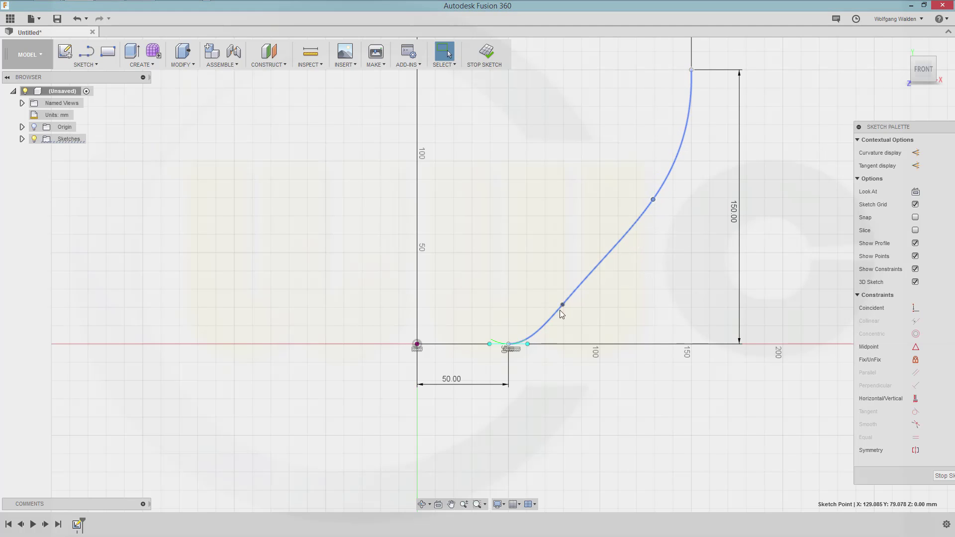
{"action": "left_click_drag", "start_coordinate": [566, 306], "coordinate": [604, 304]}
{"action": "left_click_drag", "start_coordinate": [654, 201], "coordinate": [669, 221]}
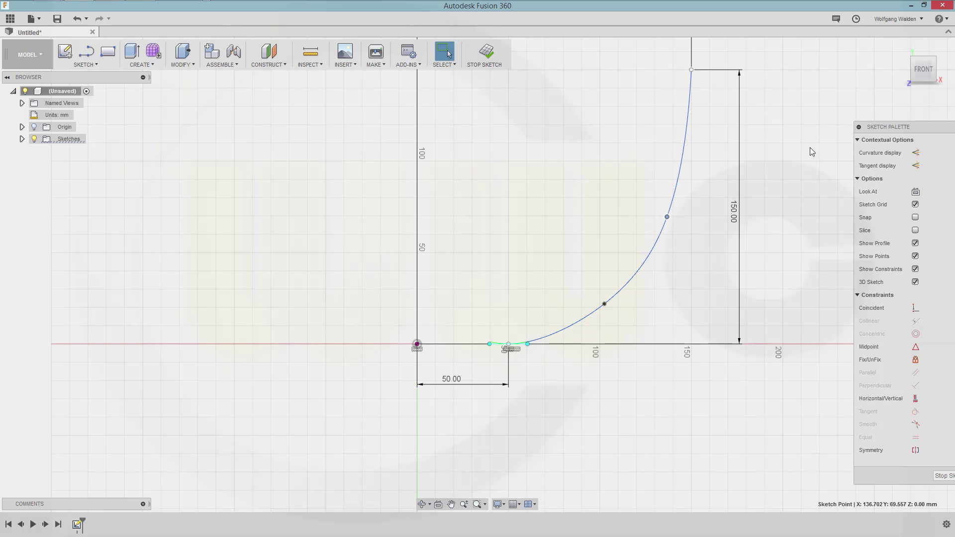
{"action": "left_click", "coordinate": [537, 251]}
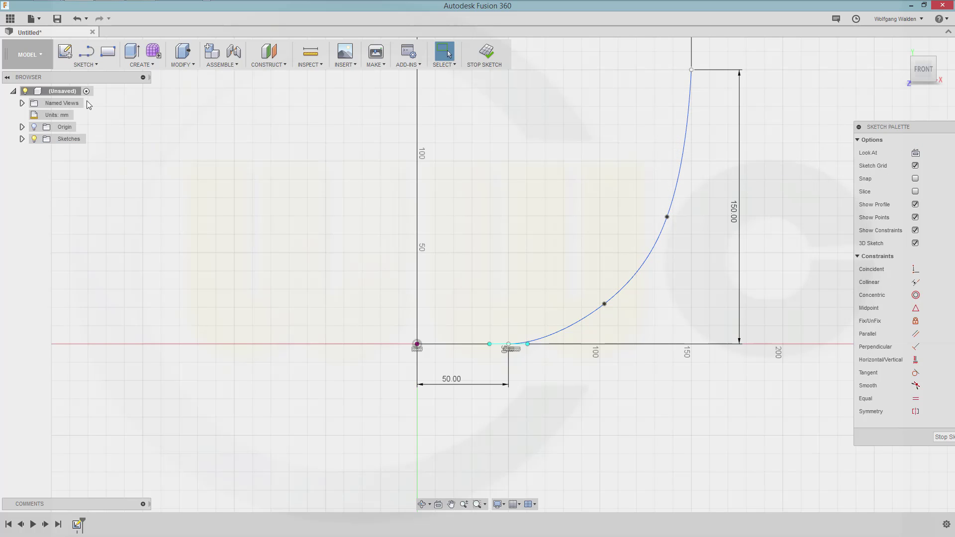
Finish the sketch and reposition the view so the curve sits lower.
{"action": "left_click", "coordinate": [935, 438]}
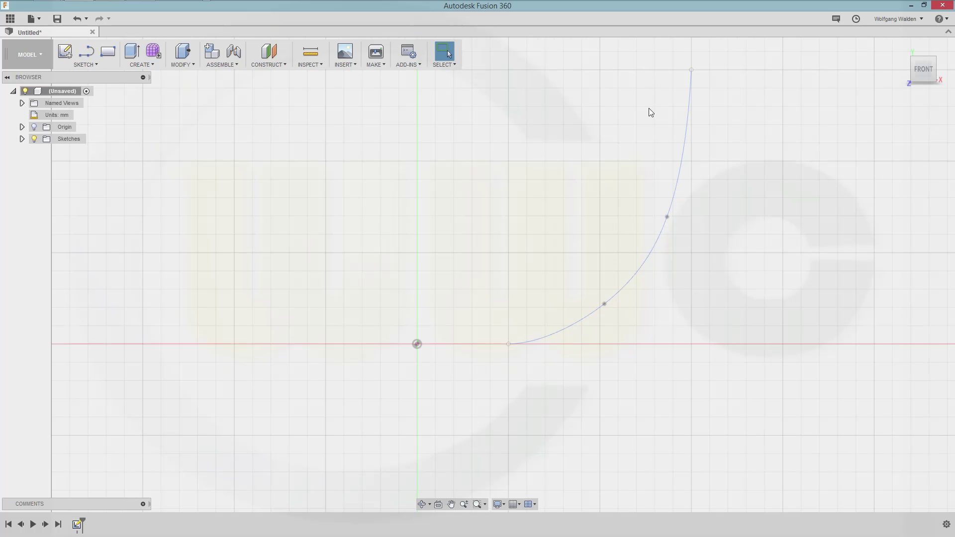
{"action": "scroll", "coordinate": [661, 73], "scroll_direction": "down", "scroll_amount": 3}
{"action": "middle_click_drag", "start_coordinate": [652, 84], "coordinate": [655, 222]}
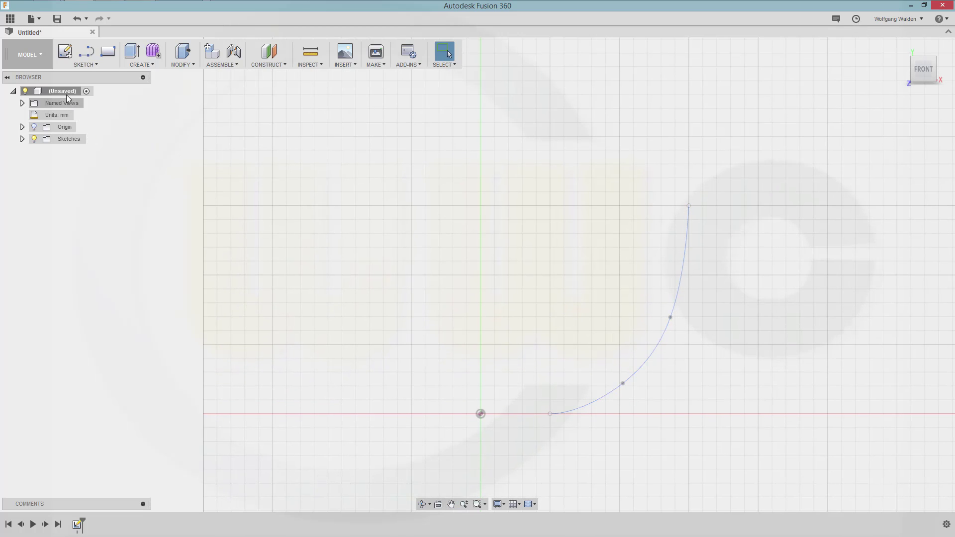
Project the curve's top endpoint into a new sketch.
{"action": "left_click", "coordinate": [81, 58]}
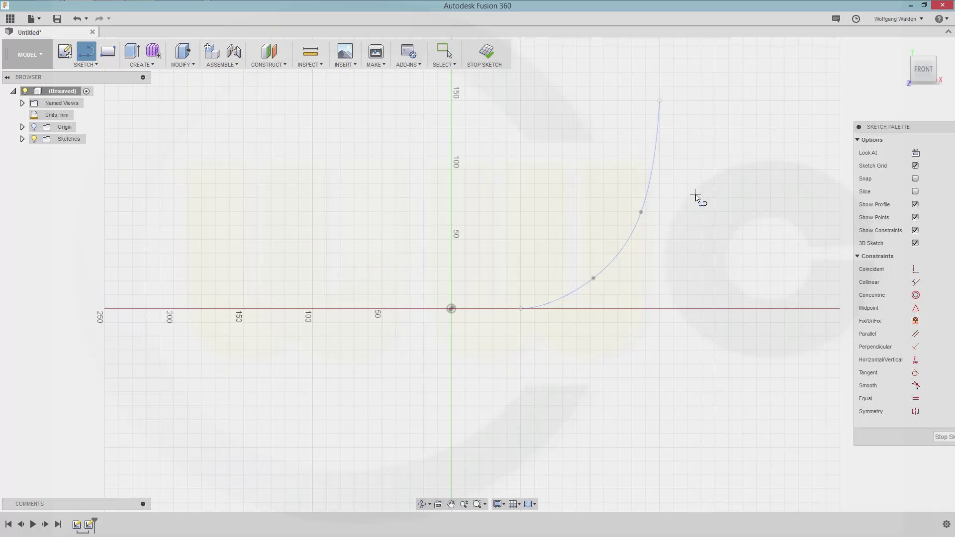
{"action": "key", "text": "p"}
{"action": "left_click", "coordinate": [660, 101]}
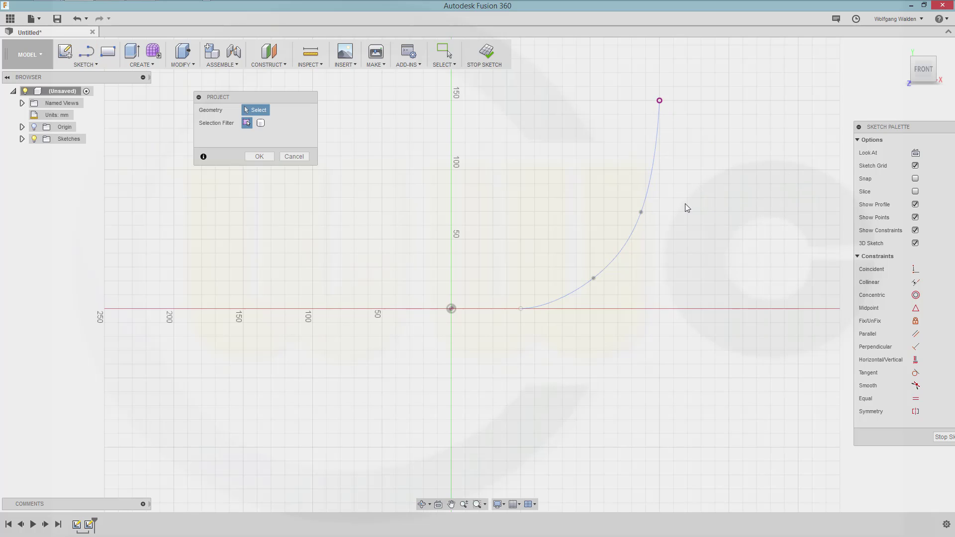
{"action": "left_click", "coordinate": [259, 158]}
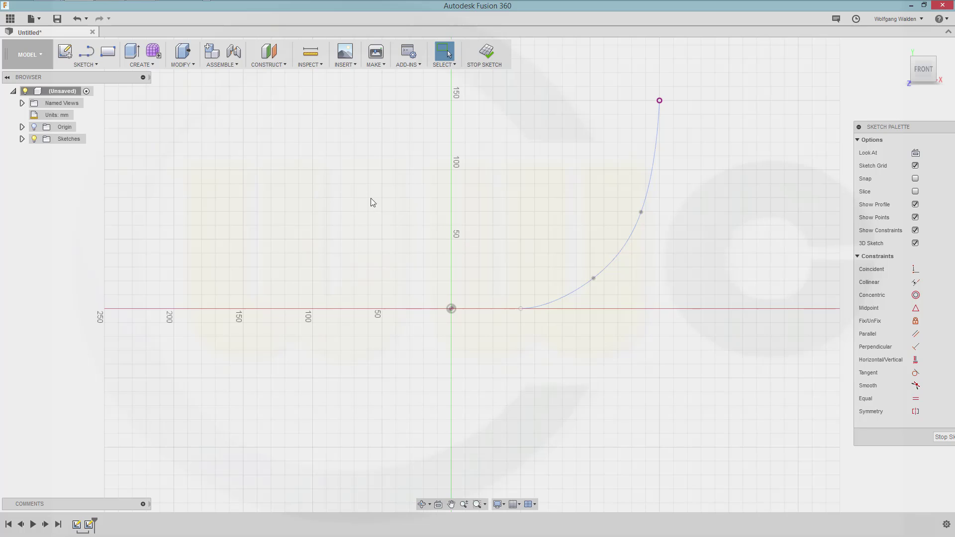
Draw a 2 mm diameter circle centred on the projected top endpoint.
{"action": "key", "text": "c"}
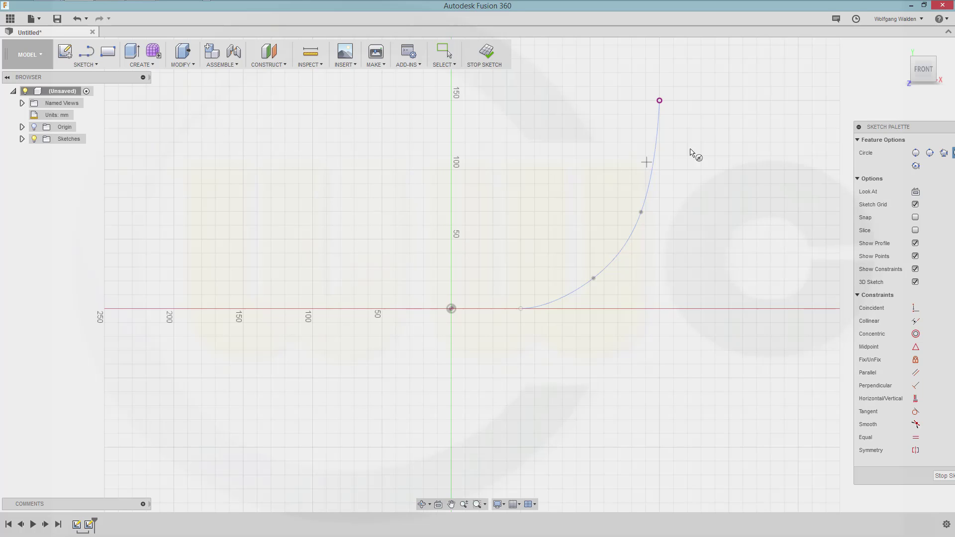
{"action": "left_click", "coordinate": [659, 101]}
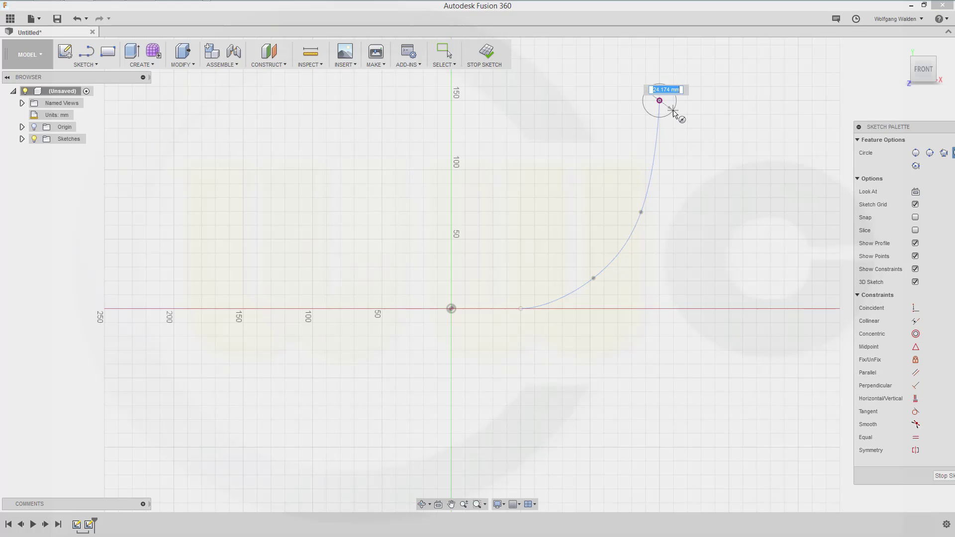
{"action": "type", "text": "2"}
{"action": "key", "text": "Return"}
{"action": "key", "text": "Escape"}
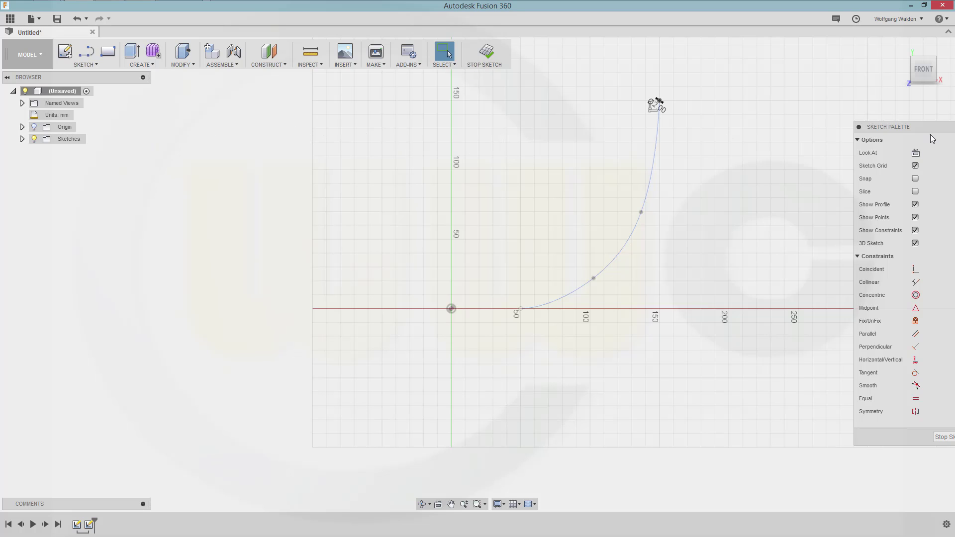
{"action": "left_click_drag", "start_coordinate": [893, 126], "coordinate": [805, 122]}
Finish the sketch and start a Pattern on Path with pattern type Features.
{"action": "left_click", "coordinate": [486, 52]}
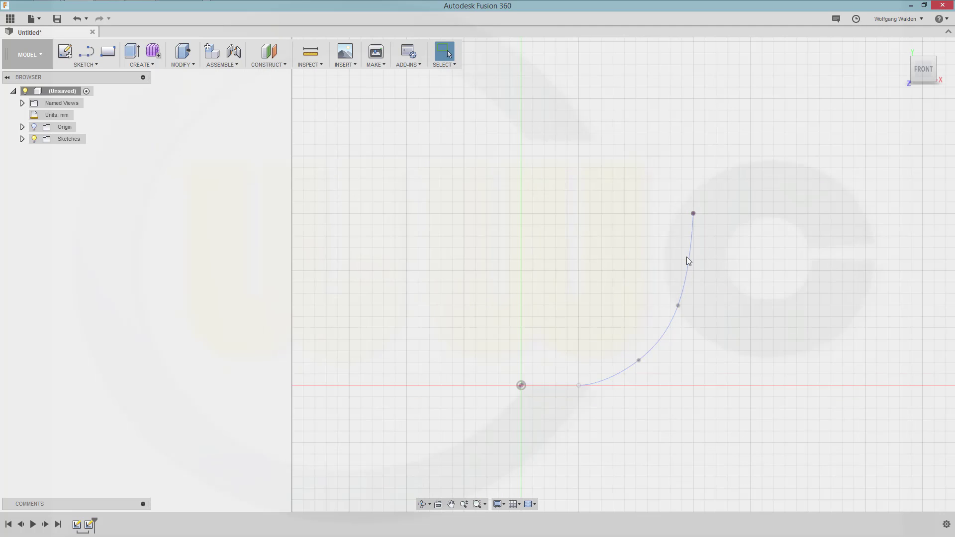
{"action": "scroll", "coordinate": [696, 238], "scroll_direction": "up", "scroll_amount": 3}
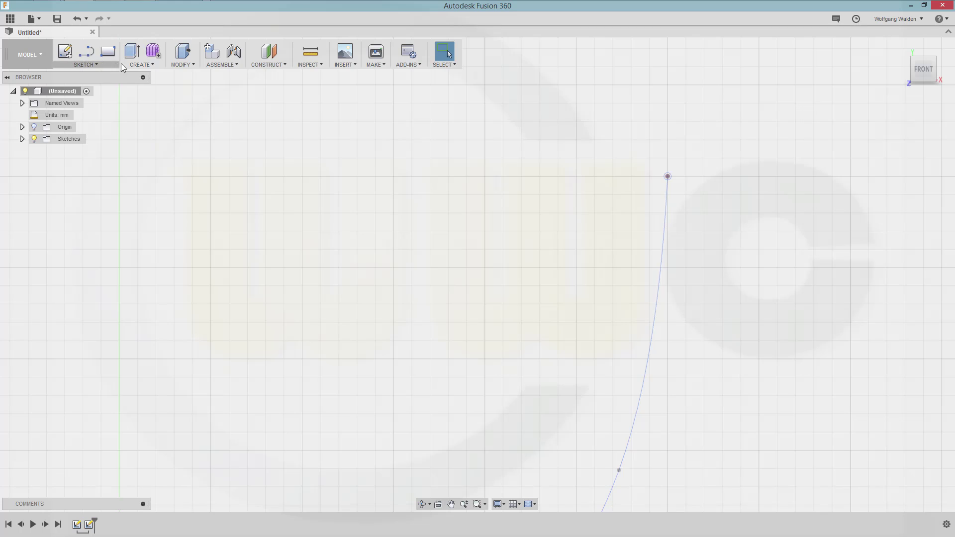
{"action": "left_click", "coordinate": [153, 63]}
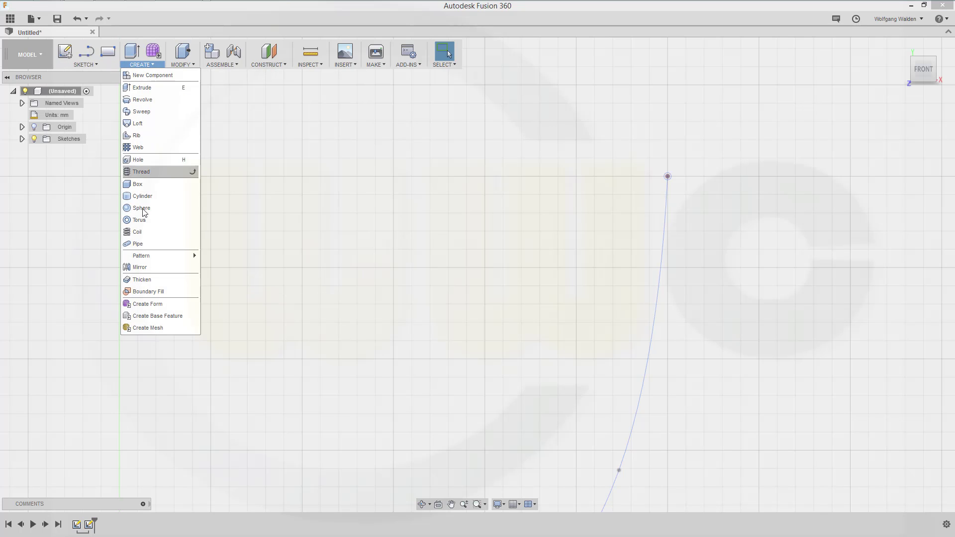
{"action": "mouse_move", "coordinate": [150, 256]}
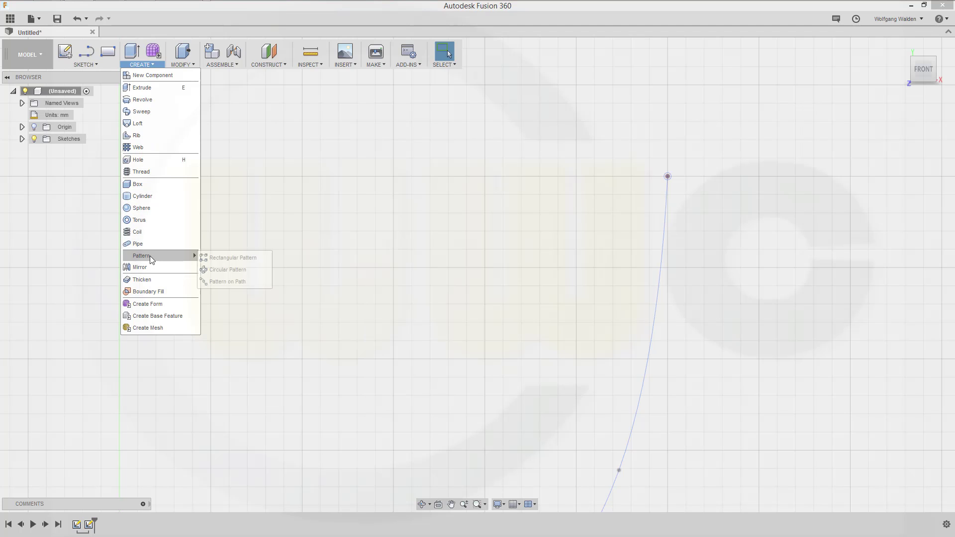
{"action": "left_click", "coordinate": [235, 280]}
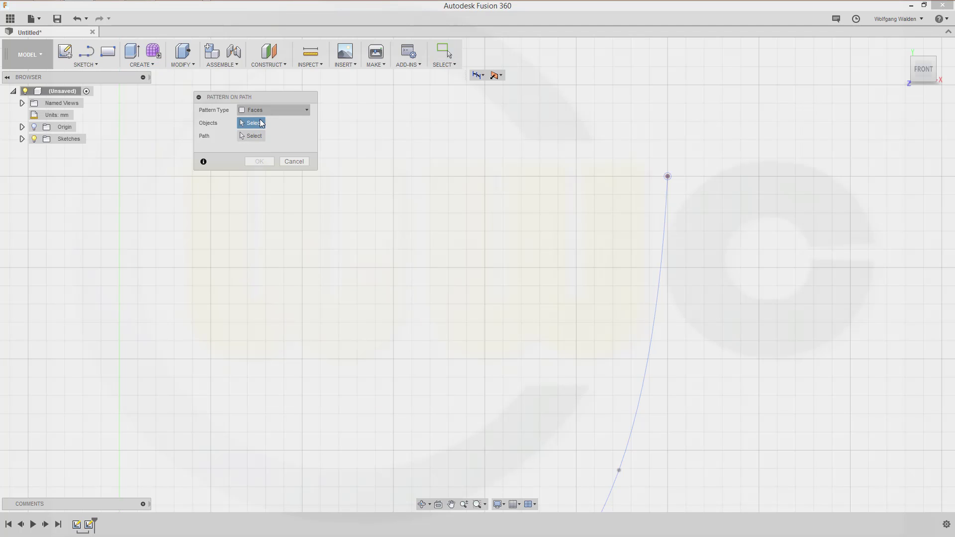
{"action": "left_click", "coordinate": [307, 110]}
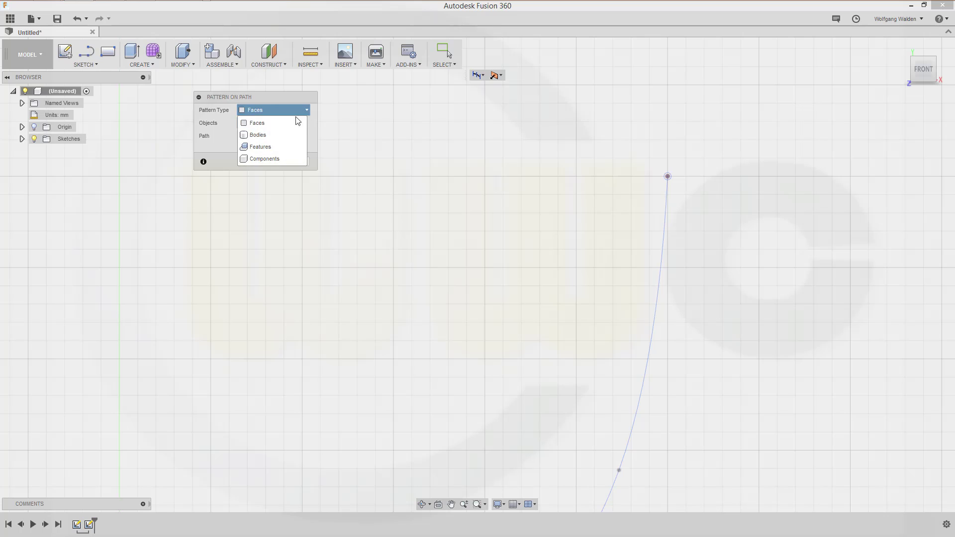
{"action": "left_click", "coordinate": [264, 147]}
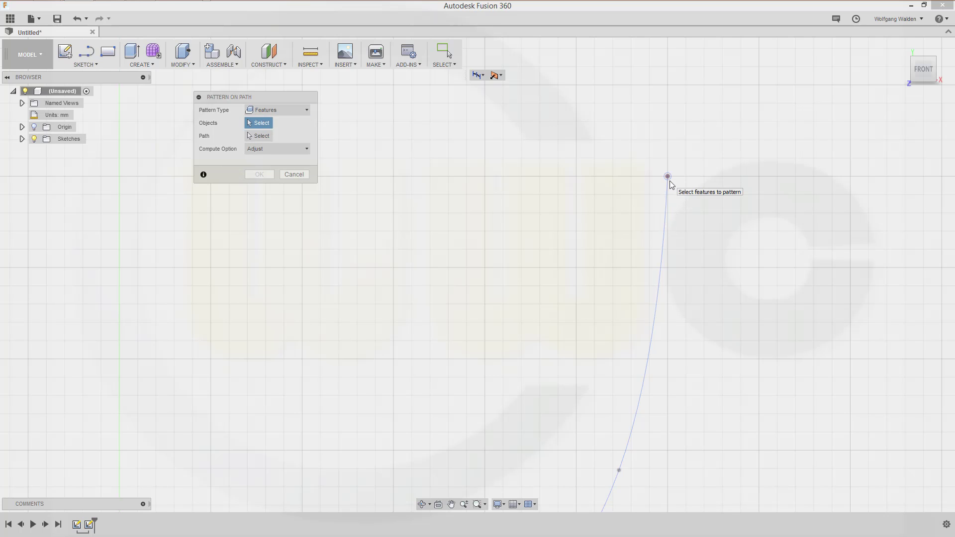
{"action": "scroll", "coordinate": [673, 179], "scroll_direction": "up", "scroll_amount": 3}
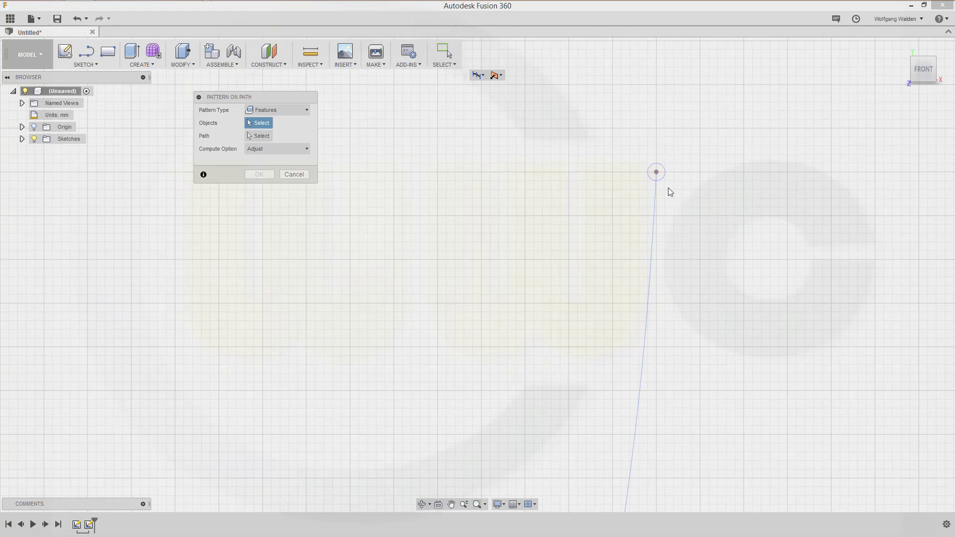
{"action": "scroll", "coordinate": [668, 187], "scroll_direction": "up", "scroll_amount": 1}
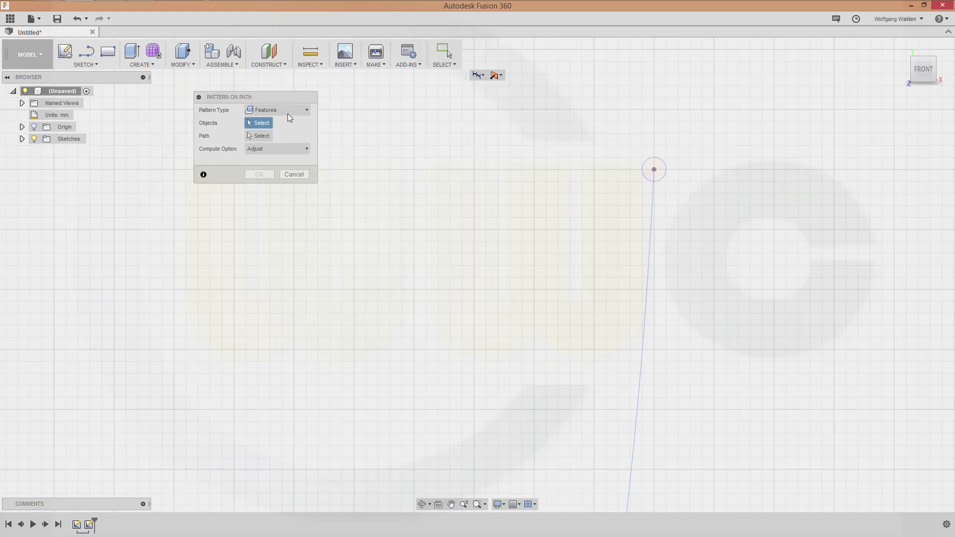
Cancel the Pattern on Path without creating a pattern.
{"action": "left_click", "coordinate": [292, 175]}
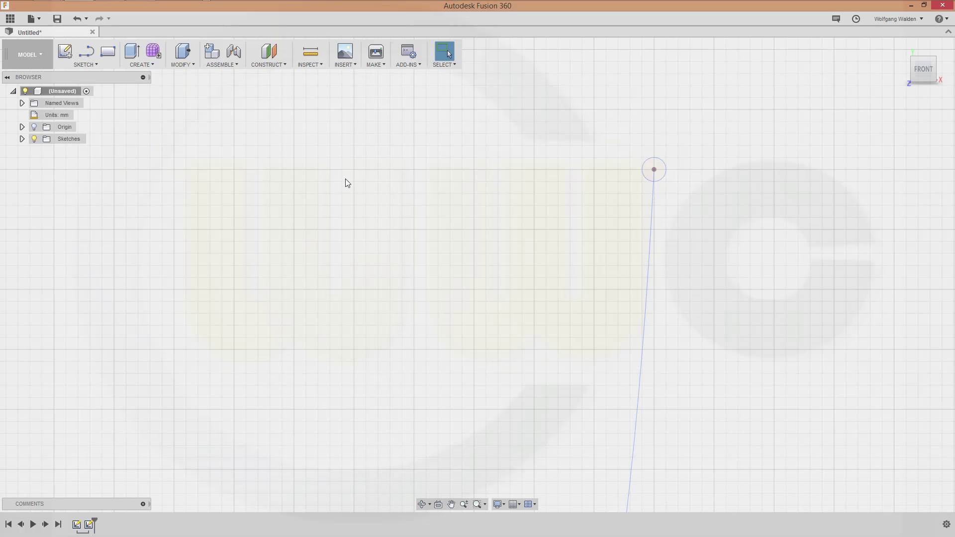
{"action": "scroll", "coordinate": [459, 191], "scroll_direction": "down", "scroll_amount": 2}
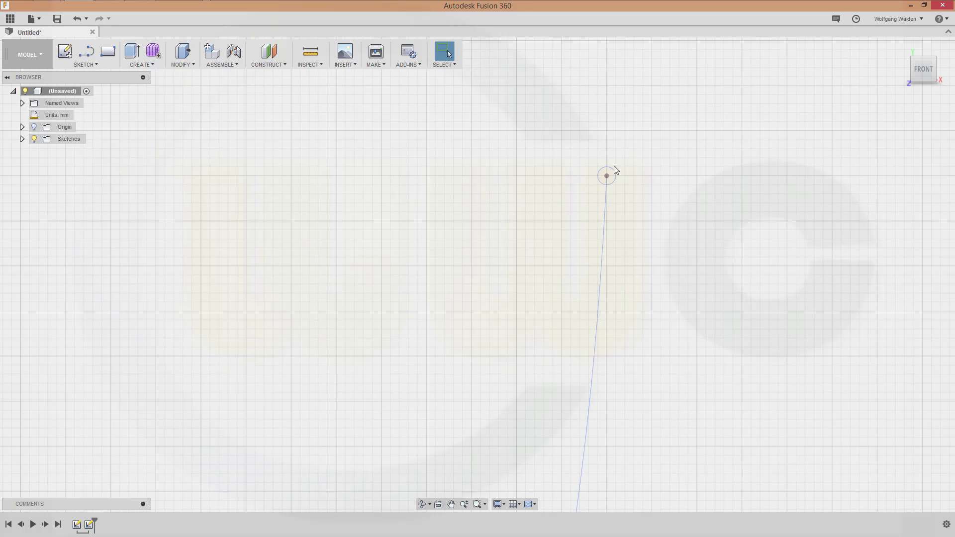
{"action": "scroll", "coordinate": [424, 309], "scroll_direction": "down", "scroll_amount": 1}
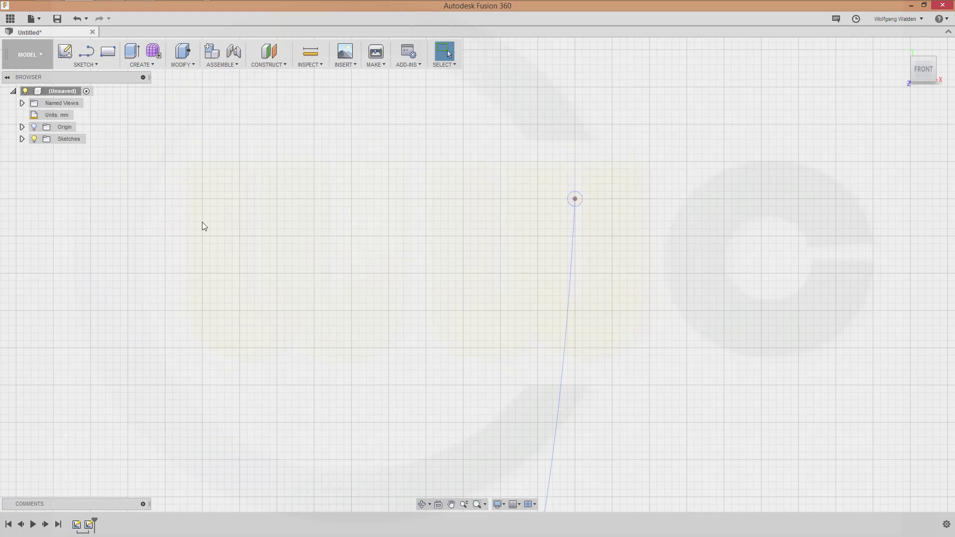
In the Patch workspace, fill the small circle with a patch surface.
{"action": "left_click", "coordinate": [44, 54]}
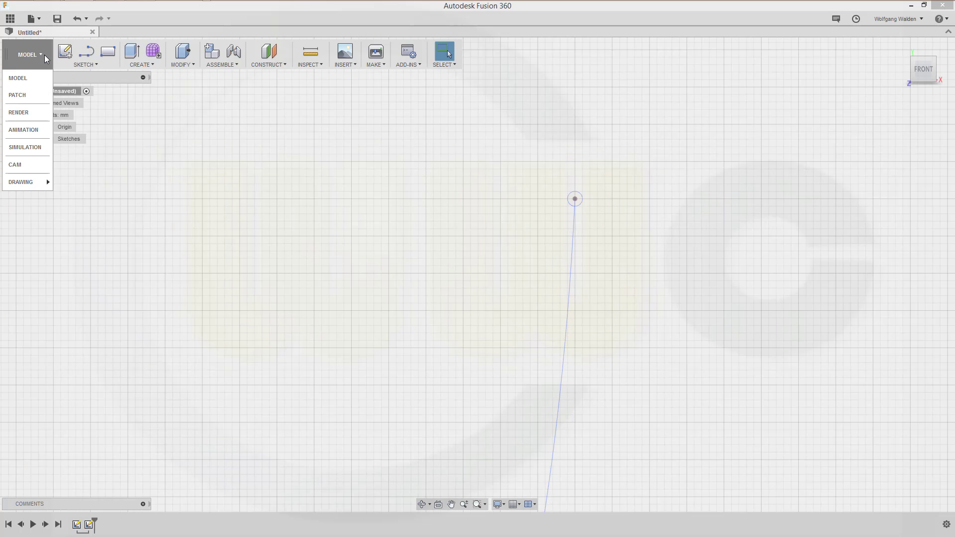
{"action": "left_click", "coordinate": [40, 95]}
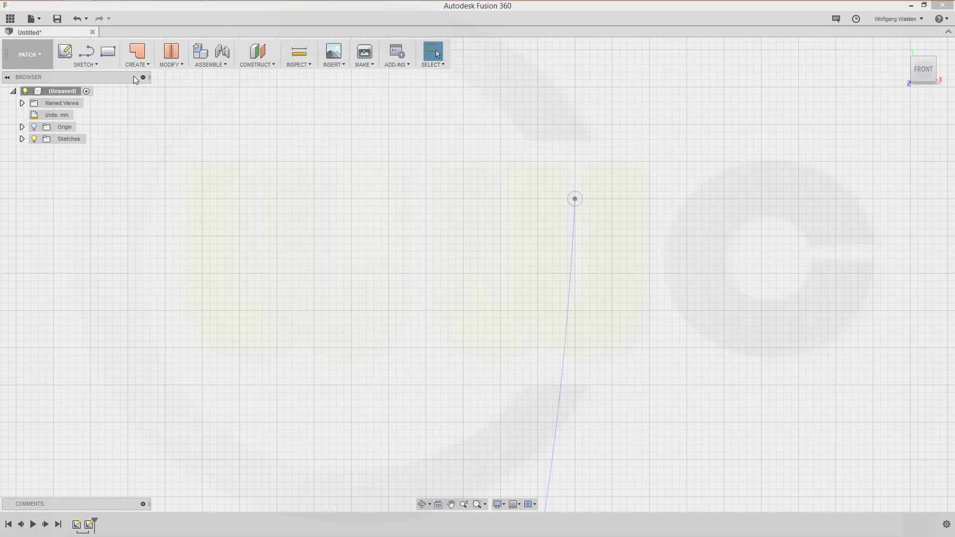
{"action": "left_click", "coordinate": [146, 65]}
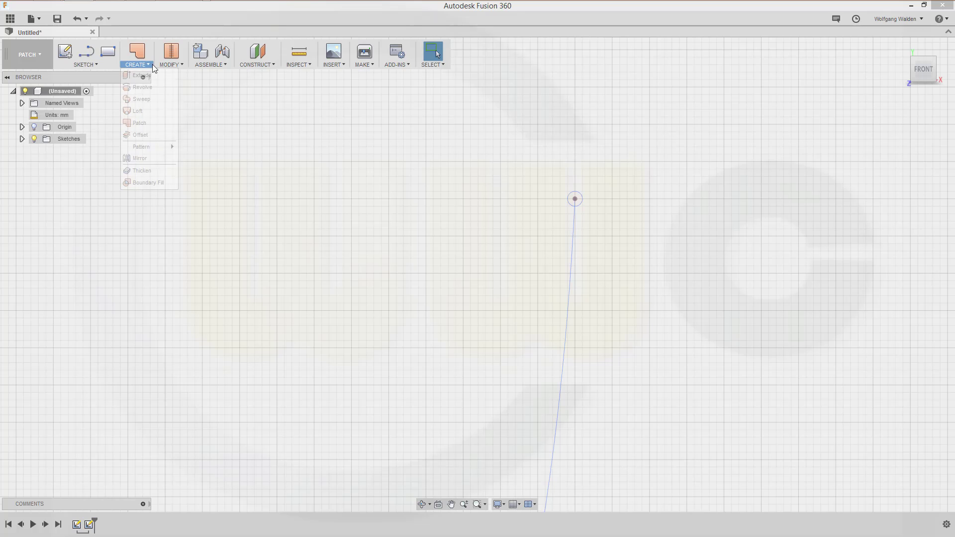
{"action": "left_click", "coordinate": [142, 123]}
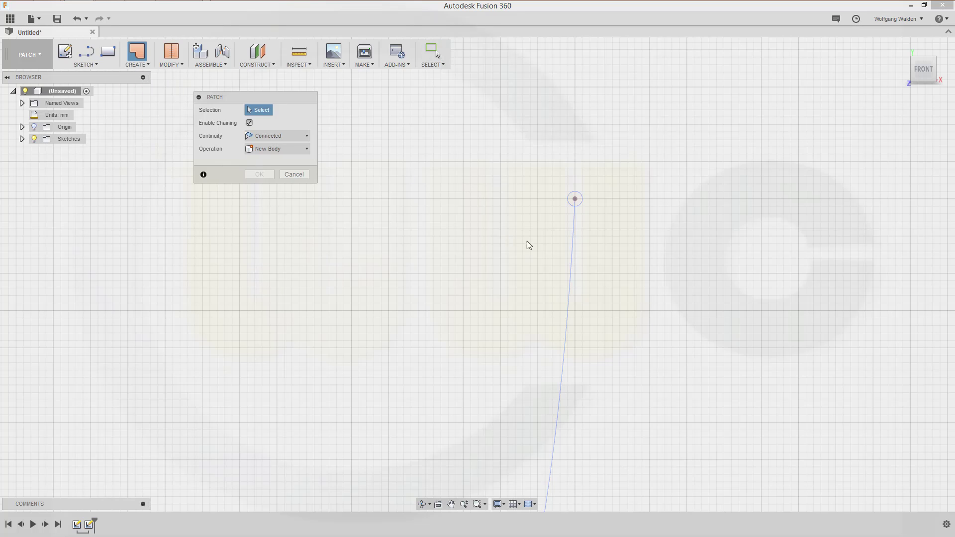
{"action": "left_click", "coordinate": [576, 199]}
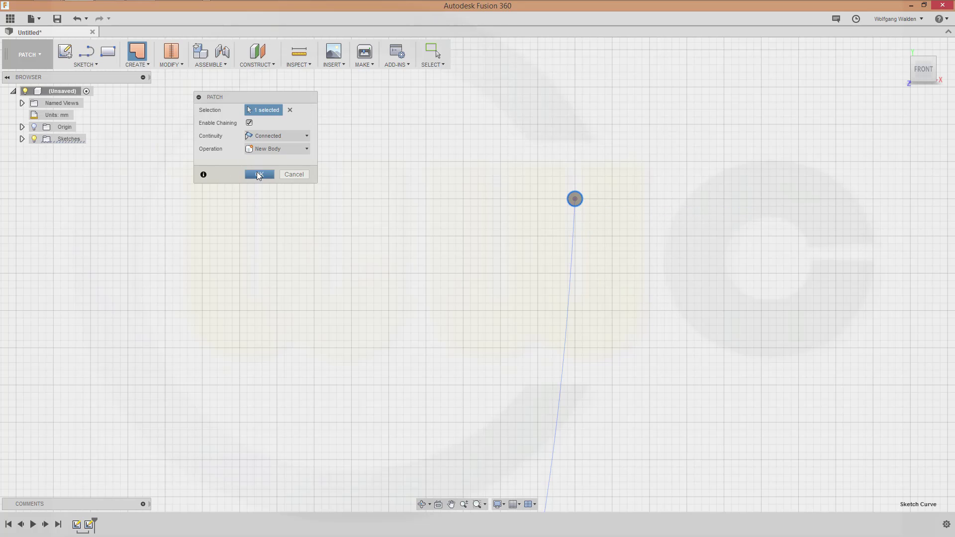
{"action": "left_click", "coordinate": [260, 175]}
{"action": "scroll", "coordinate": [327, 241], "scroll_direction": "down", "scroll_amount": 3}
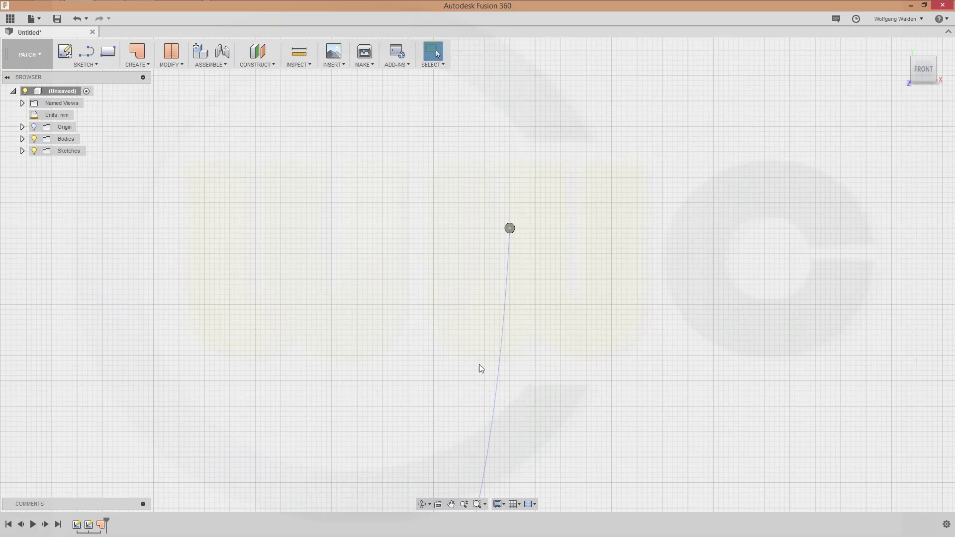
Start a surface Pattern on Path with the circular patch face as the object.
{"action": "scroll", "coordinate": [501, 326], "scroll_direction": "up", "scroll_amount": 6}
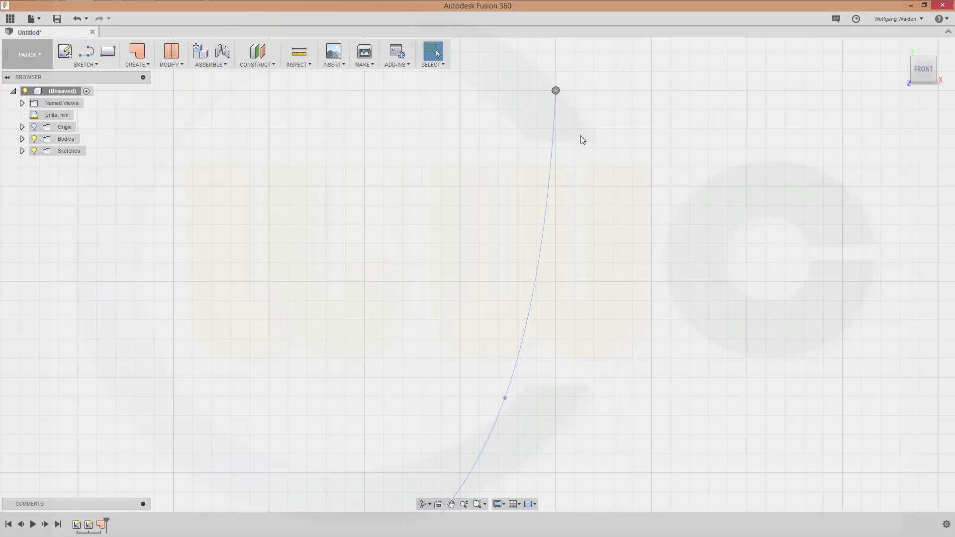
{"action": "left_click", "coordinate": [148, 66]}
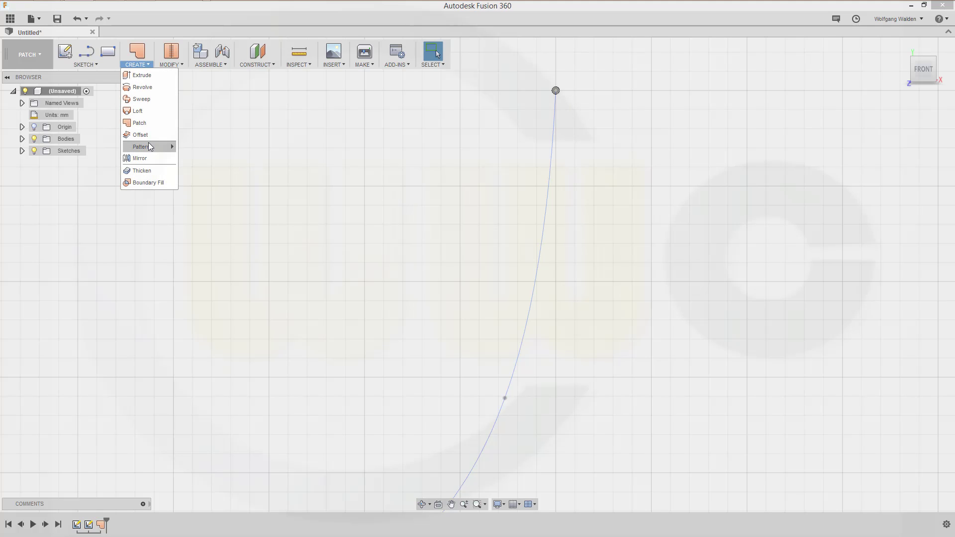
{"action": "mouse_move", "coordinate": [149, 146]}
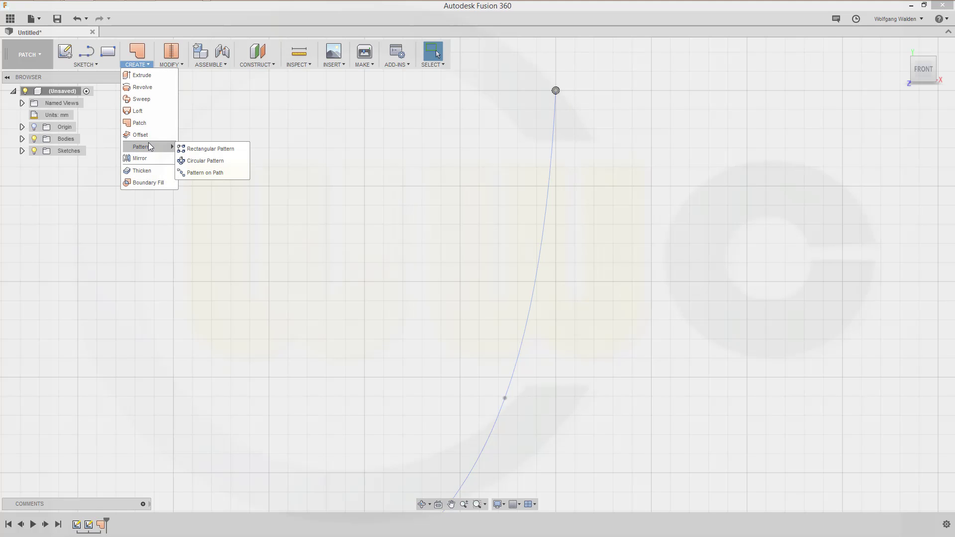
{"action": "left_click", "coordinate": [203, 173]}
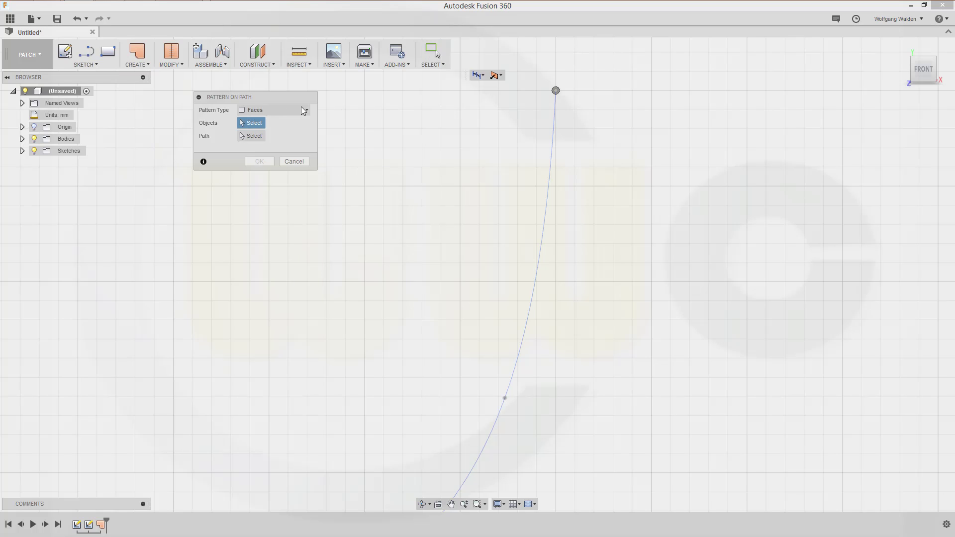
{"action": "scroll", "coordinate": [576, 89], "scroll_direction": "down", "scroll_amount": 3}
{"action": "scroll", "coordinate": [572, 75], "scroll_direction": "up", "scroll_amount": 6}
{"action": "left_click", "coordinate": [539, 95]}
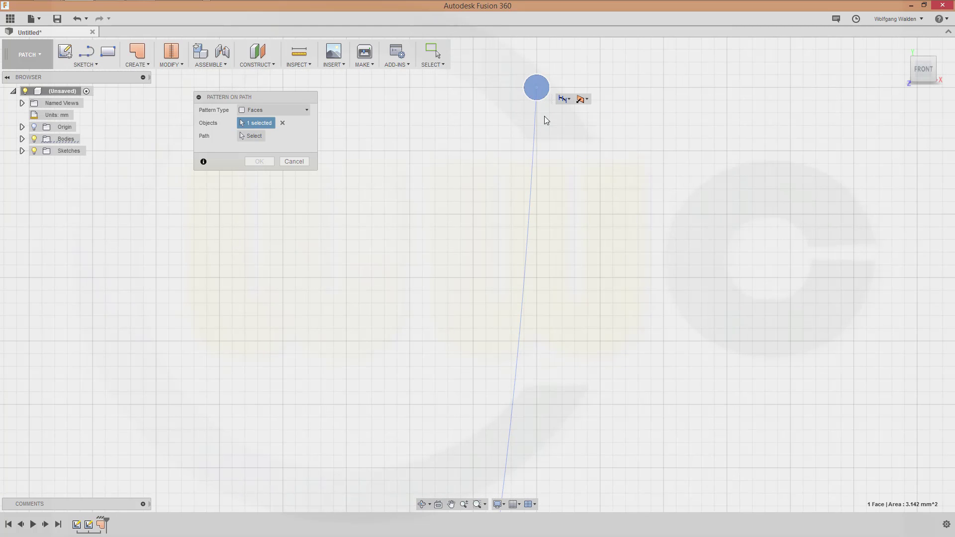
Try the curve as path with Distance Type Spacing, then clear the path selection.
{"action": "scroll", "coordinate": [473, 304], "scroll_direction": "down", "scroll_amount": 3}
{"action": "left_click", "coordinate": [259, 135]}
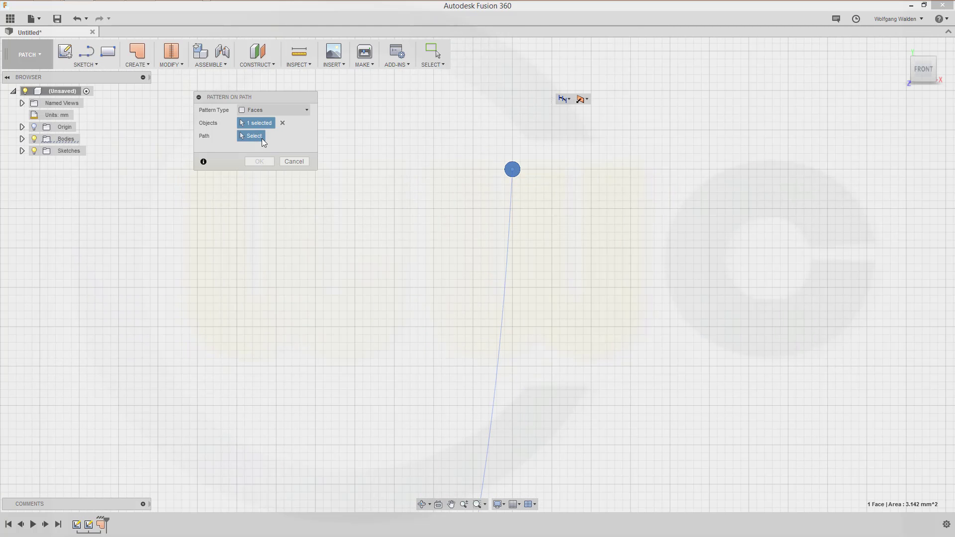
{"action": "left_click", "coordinate": [507, 256]}
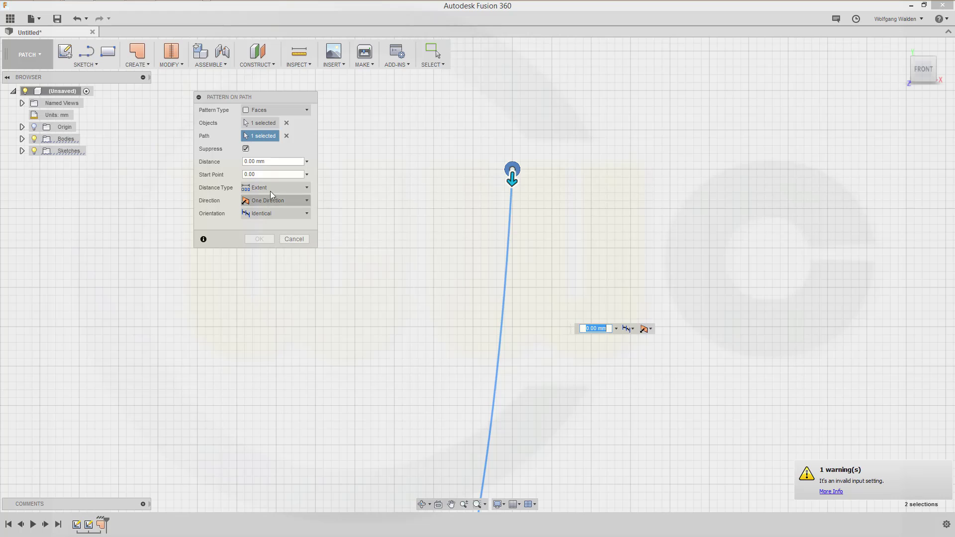
{"action": "left_click", "coordinate": [306, 187]}
{"action": "left_click", "coordinate": [279, 213]}
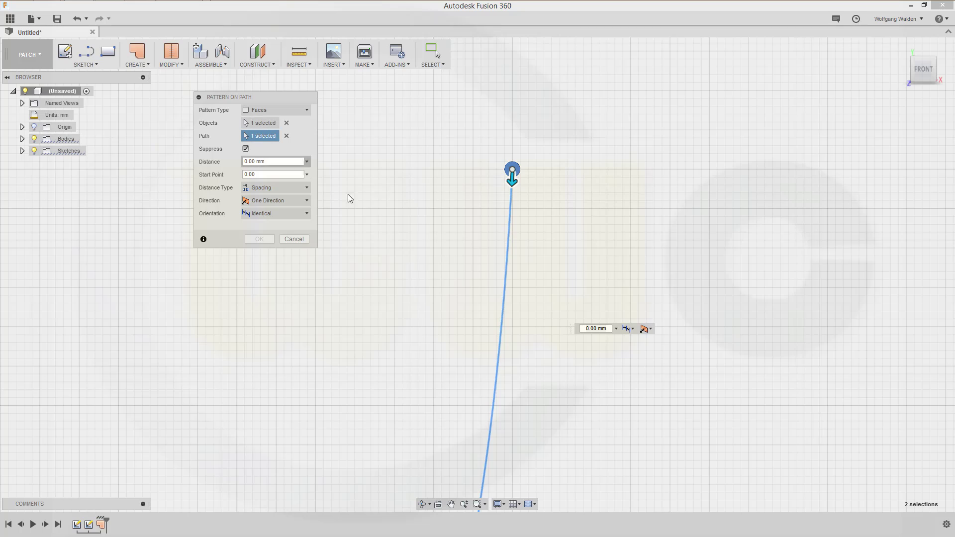
{"action": "left_click", "coordinate": [504, 287]}
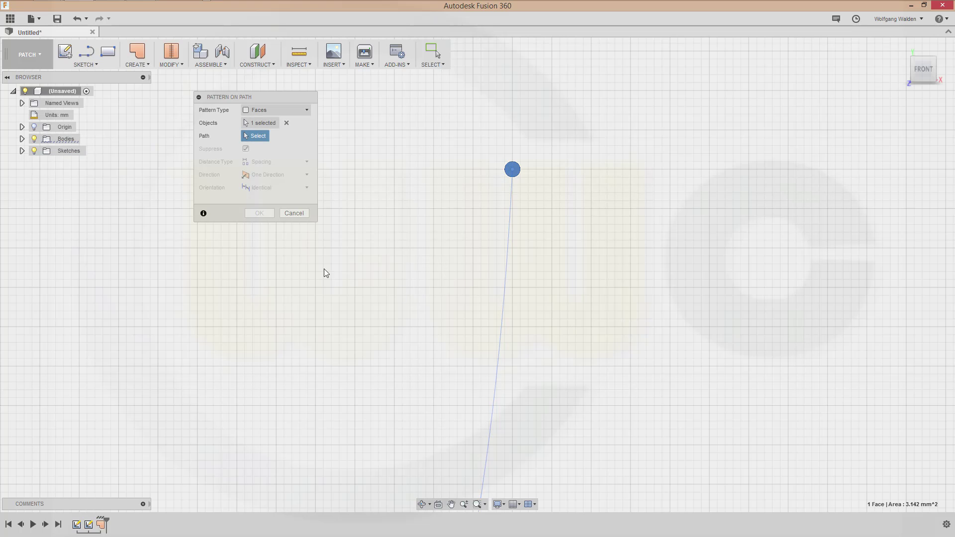
Reselect the small circle face as the object and the line as the path.
{"action": "left_click", "coordinate": [287, 123]}
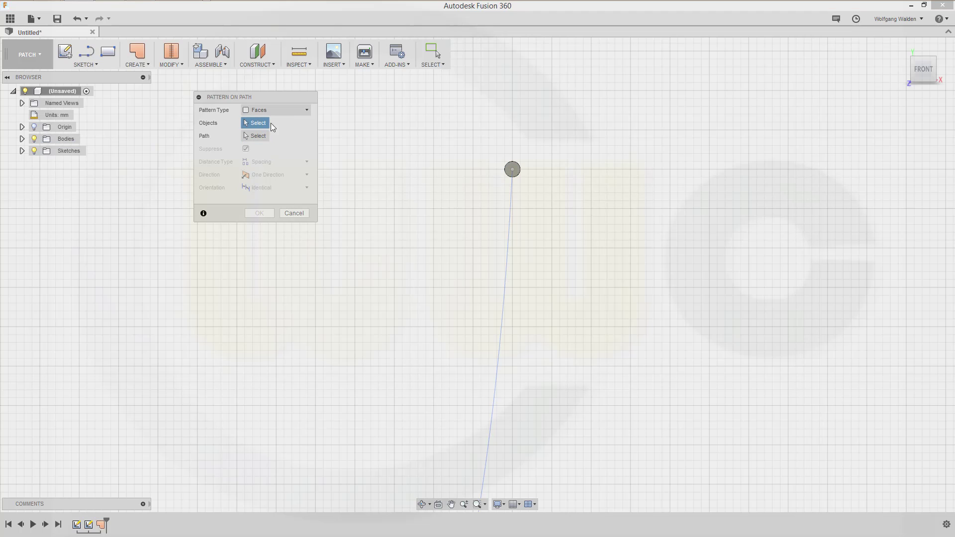
{"action": "left_click", "coordinate": [512, 172]}
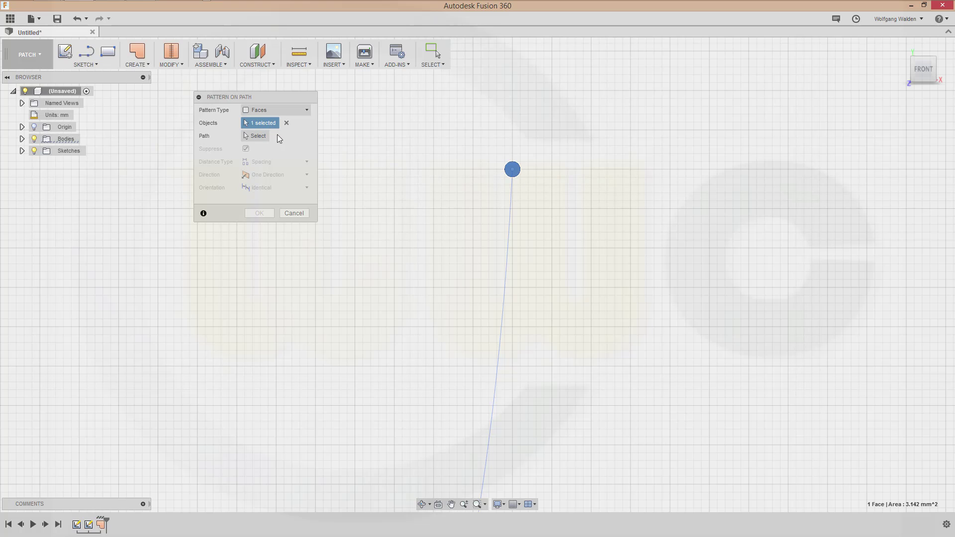
{"action": "left_click", "coordinate": [508, 248]}
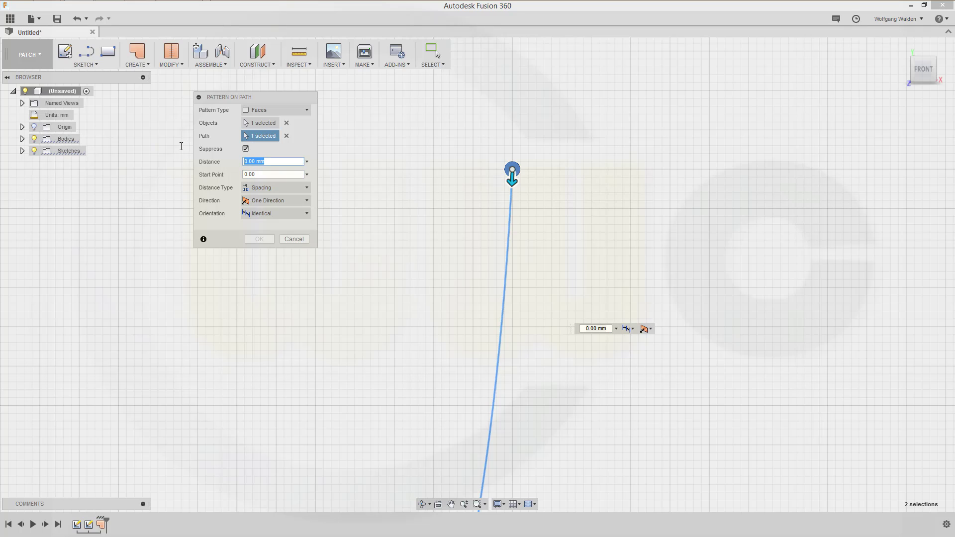
Set the distance to the measured 199.054 mm line length and the quantity to 10.
{"action": "double_click", "coordinate": [267, 161]}
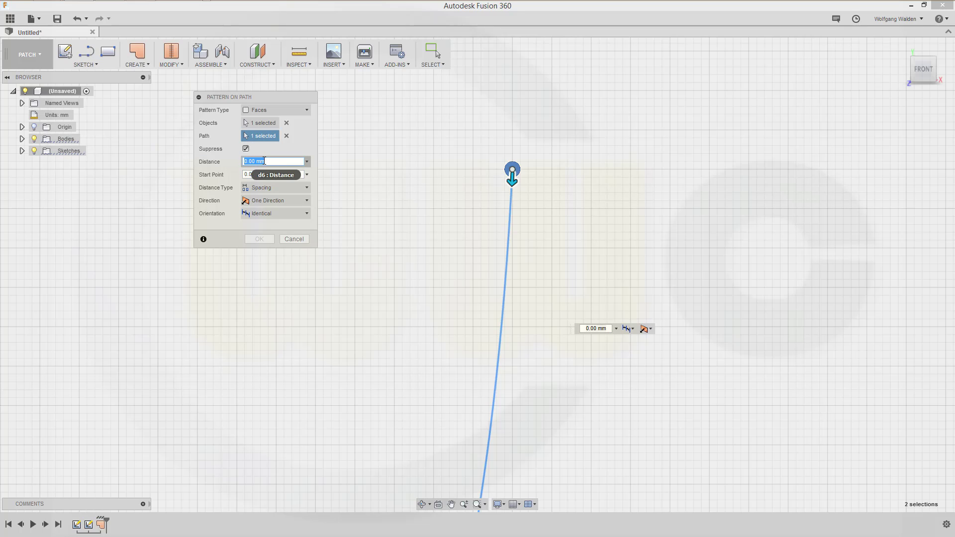
{"action": "left_click", "coordinate": [308, 161]}
{"action": "left_click", "coordinate": [269, 229]}
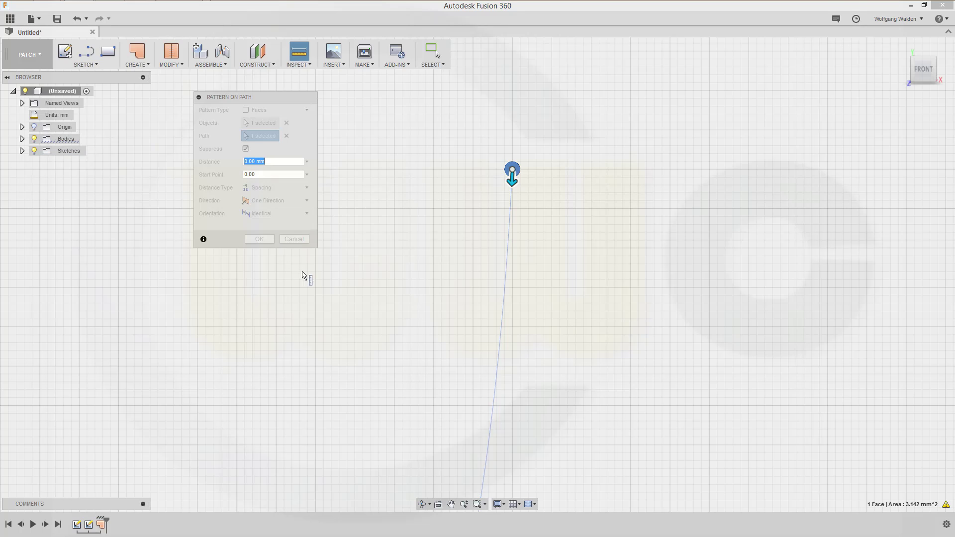
{"action": "left_click", "coordinate": [503, 327]}
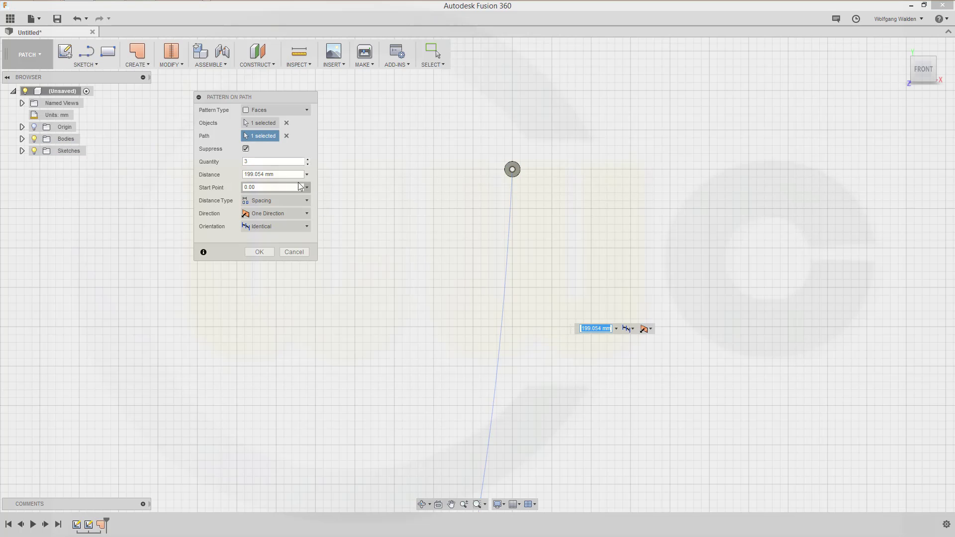
{"action": "left_click", "coordinate": [286, 173]}
{"action": "left_click", "coordinate": [286, 173]}
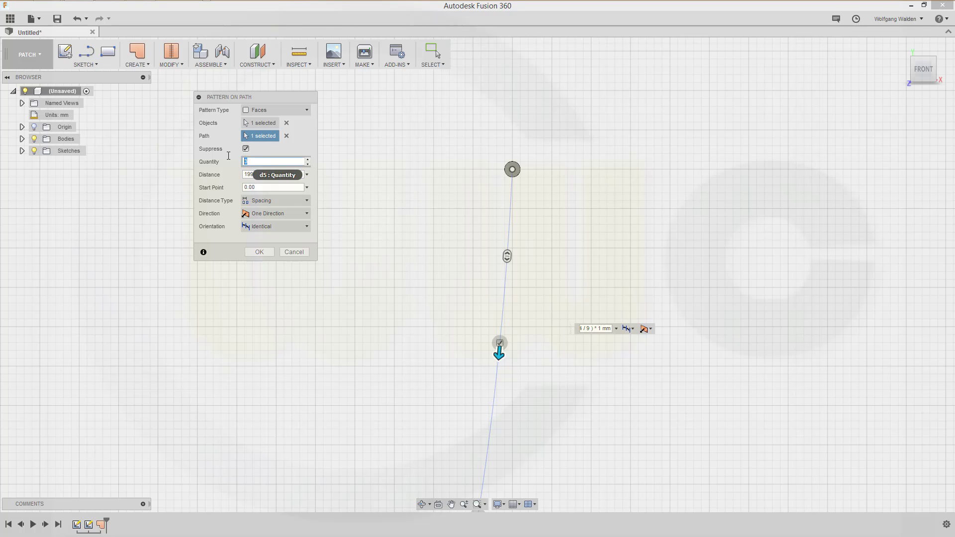
{"action": "type", "text": "0"}
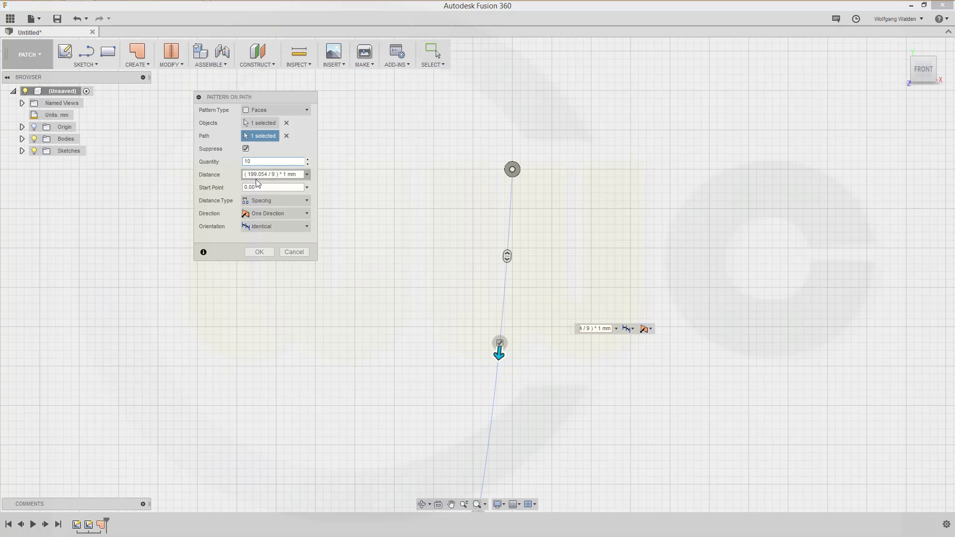
{"action": "key", "text": "Tab"}
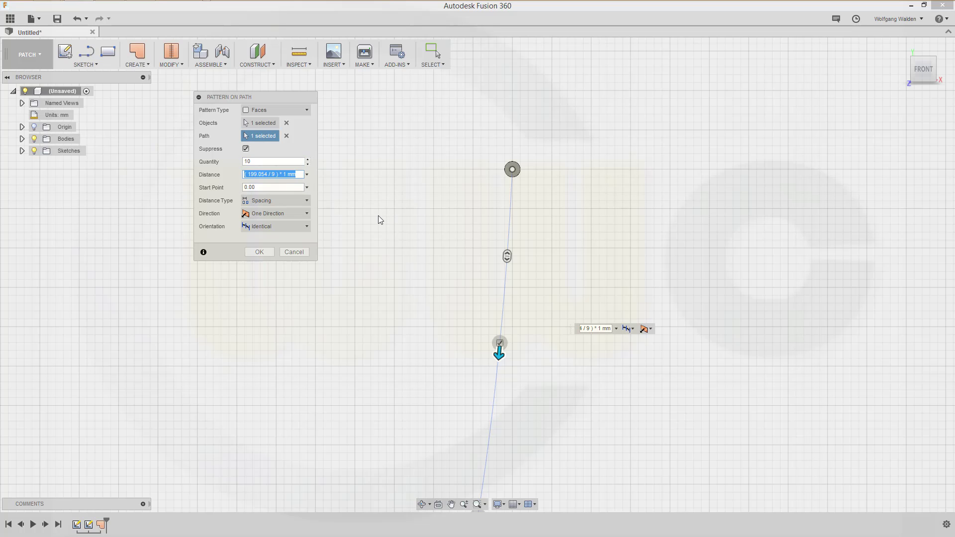
{"action": "left_click", "coordinate": [258, 253]}
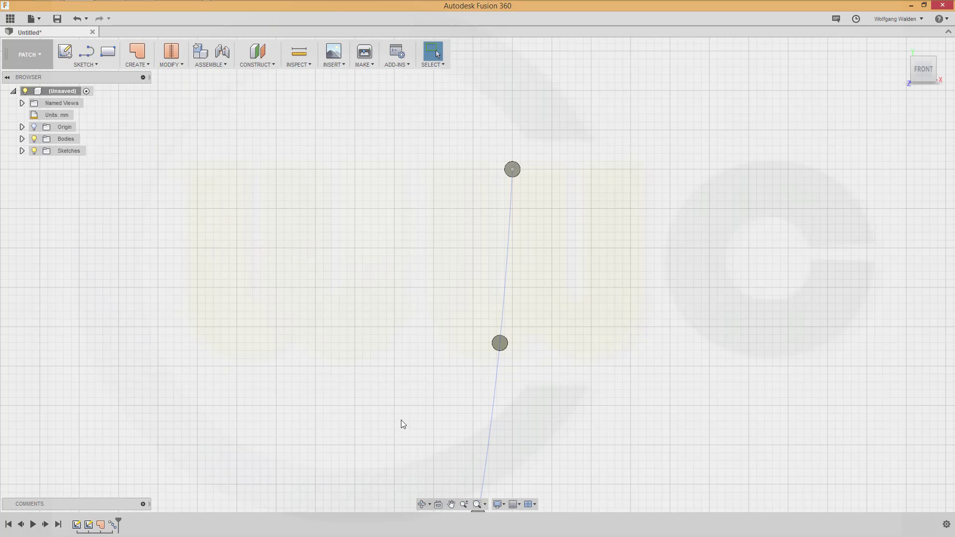
{"action": "middle_click_drag", "start_coordinate": [505, 461], "coordinate": [640, 315]}
{"action": "scroll", "coordinate": [626, 350], "scroll_direction": "down", "scroll_amount": 4}
{"action": "scroll", "coordinate": [613, 418], "scroll_direction": "down", "scroll_amount": 5}
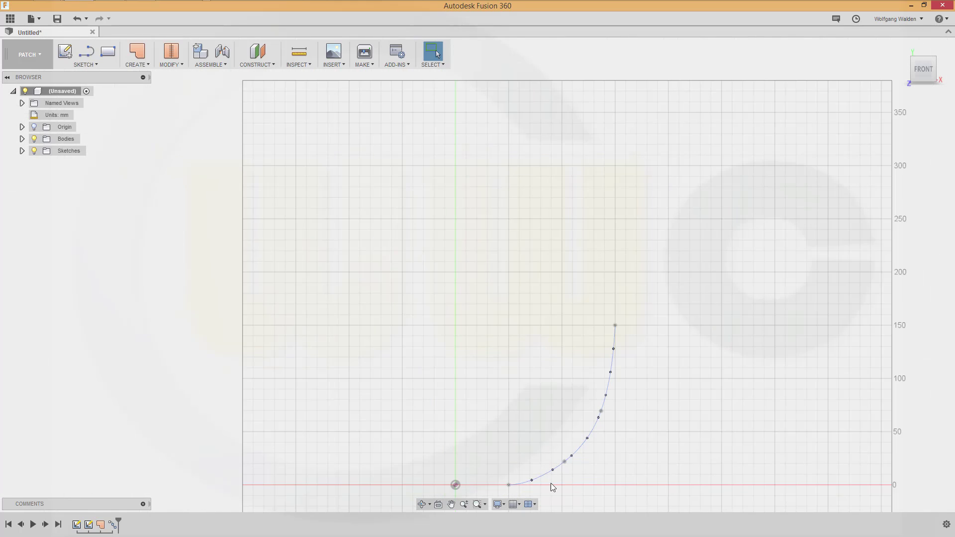
{"action": "scroll", "coordinate": [556, 448], "scroll_direction": "up", "scroll_amount": 5}
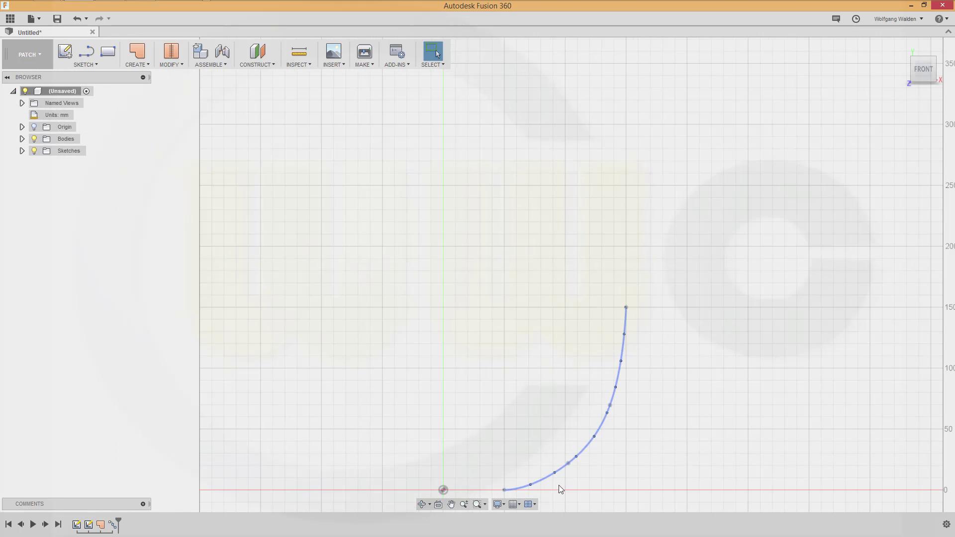
{"action": "scroll", "coordinate": [557, 478], "scroll_direction": "up", "scroll_amount": 2}
{"action": "scroll", "coordinate": [725, 231], "scroll_direction": "down", "scroll_amount": 2}
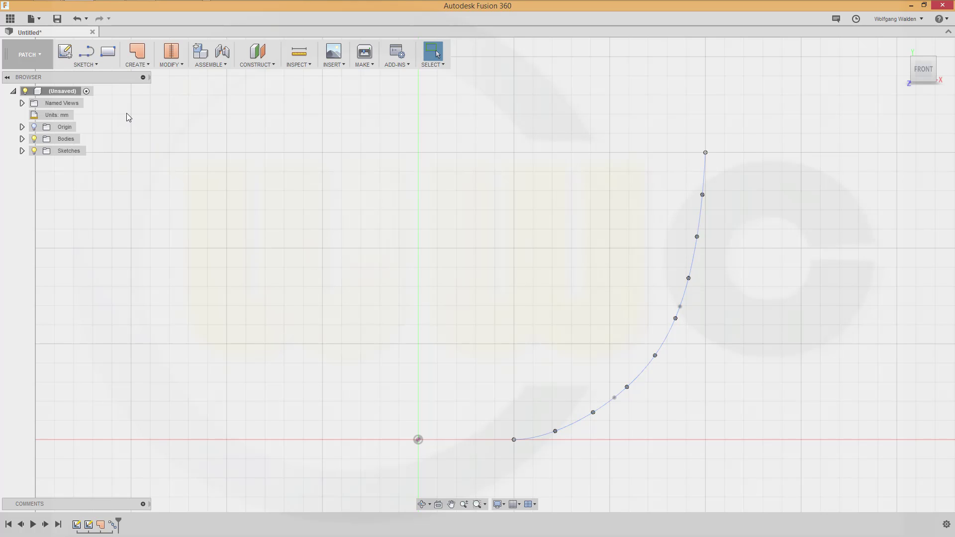
In the Model workspace, start a revolve and select the circle profiles along the curve.
{"action": "left_click", "coordinate": [40, 54]}
{"action": "left_click", "coordinate": [31, 80]}
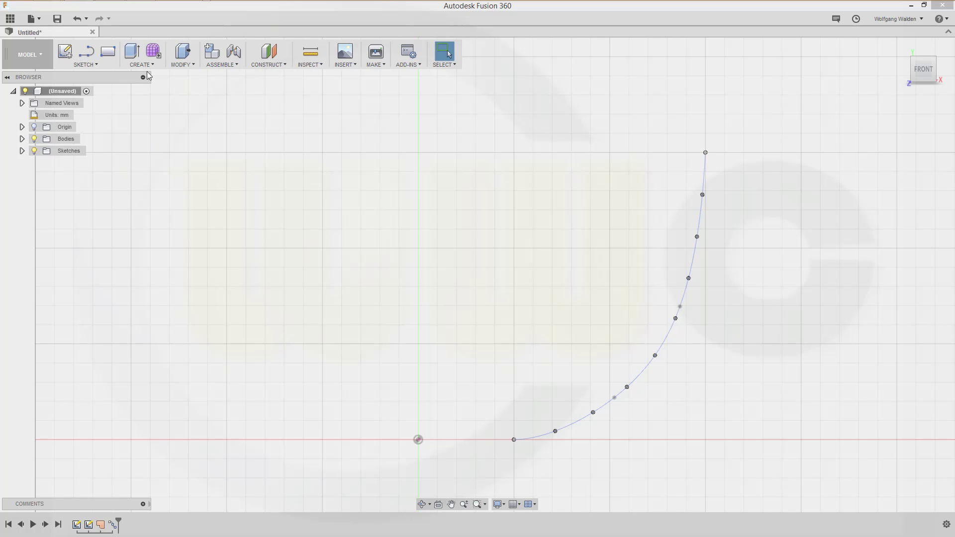
{"action": "left_click", "coordinate": [153, 64]}
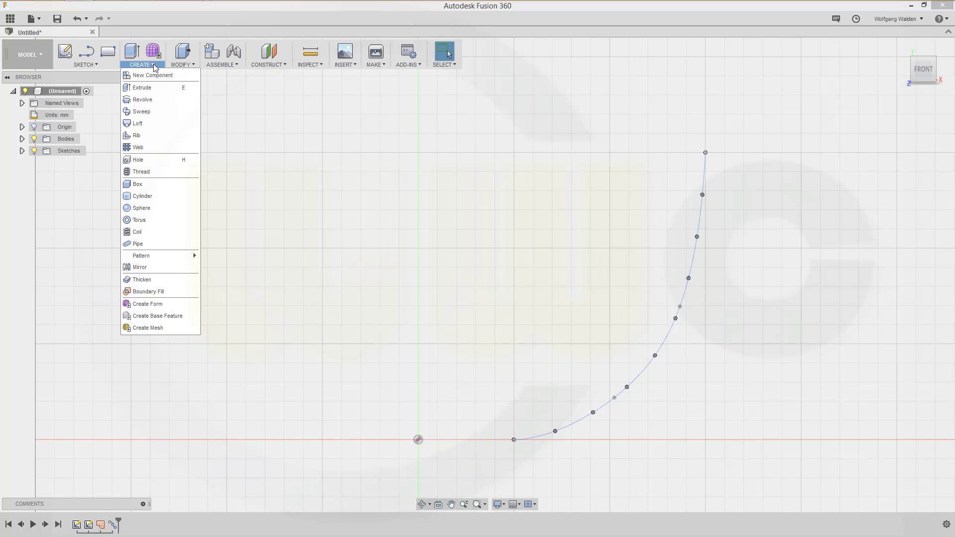
{"action": "left_click", "coordinate": [147, 101]}
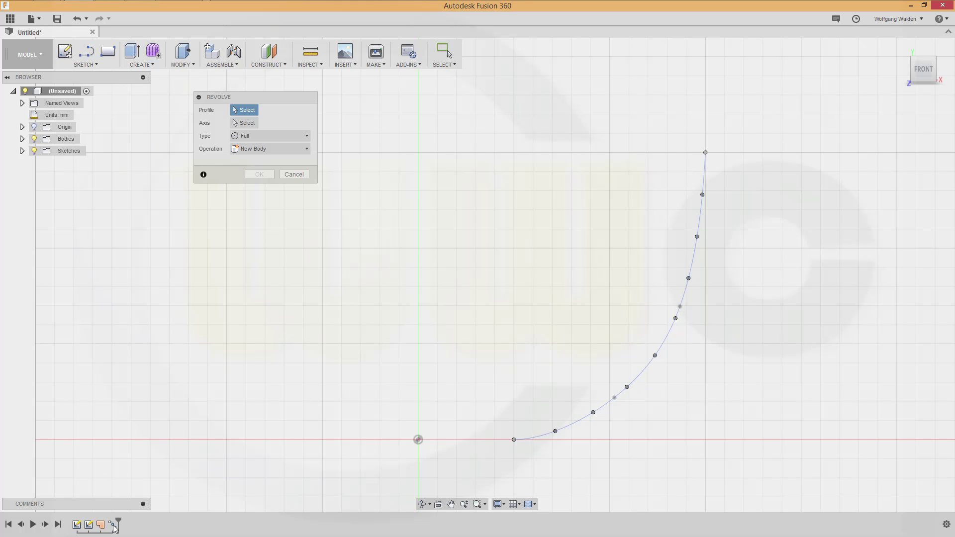
{"action": "scroll", "coordinate": [699, 178], "scroll_direction": "down", "scroll_amount": 1}
{"action": "scroll", "coordinate": [718, 177], "scroll_direction": "up", "scroll_amount": 2}
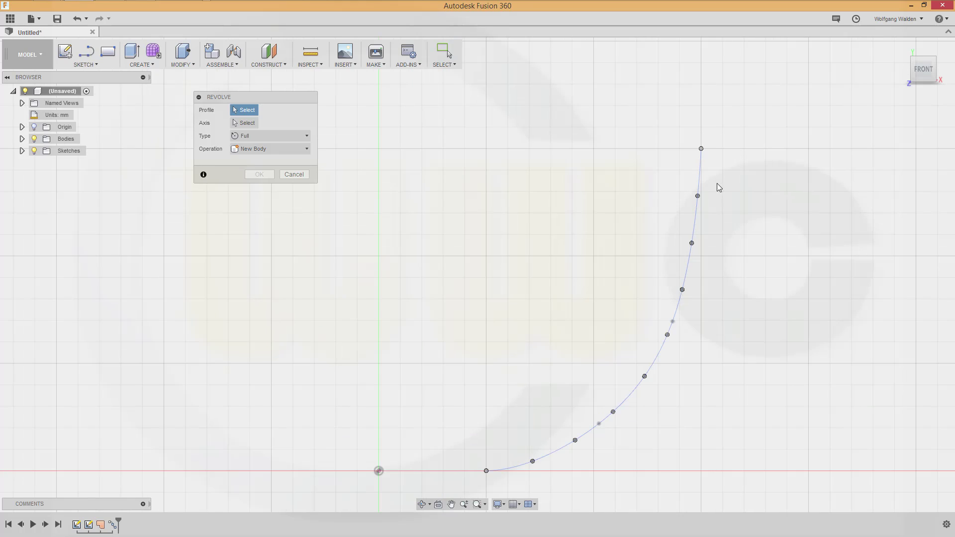
{"action": "left_click", "coordinate": [703, 150]}
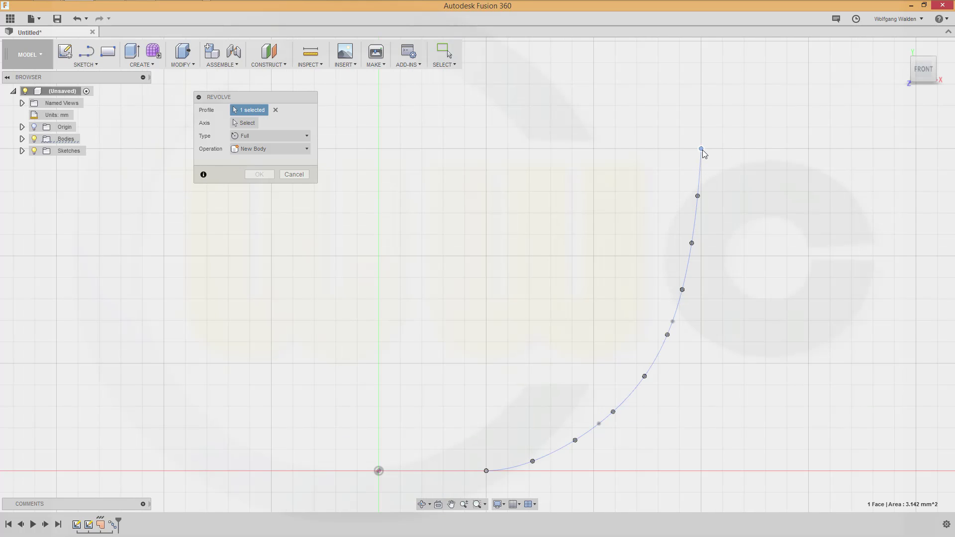
{"action": "left_click", "coordinate": [698, 197]}
{"action": "left_click", "coordinate": [692, 244]}
{"action": "left_click", "coordinate": [668, 335]}
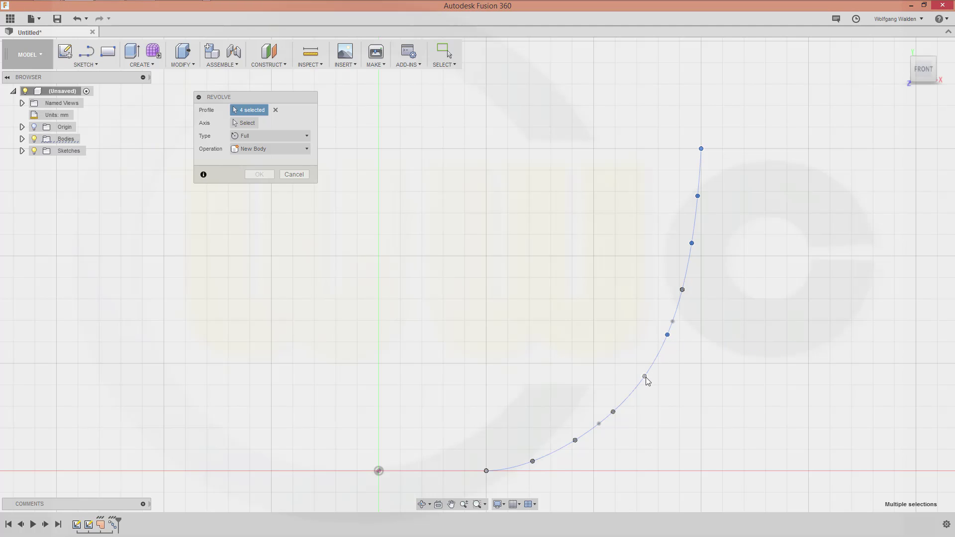
{"action": "left_click", "coordinate": [613, 412]}
{"action": "left_click", "coordinate": [575, 440]}
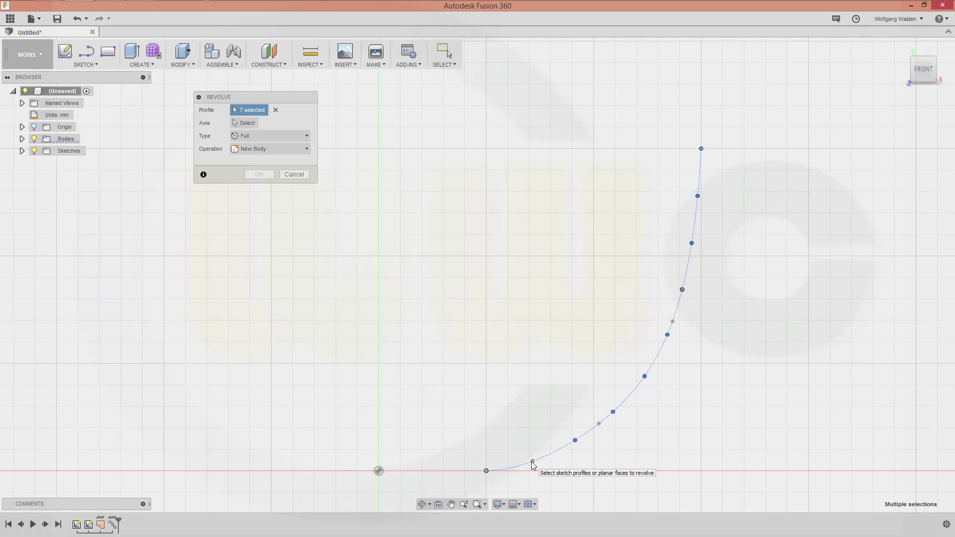
{"action": "left_click", "coordinate": [533, 462]}
{"action": "left_click", "coordinate": [486, 472]}
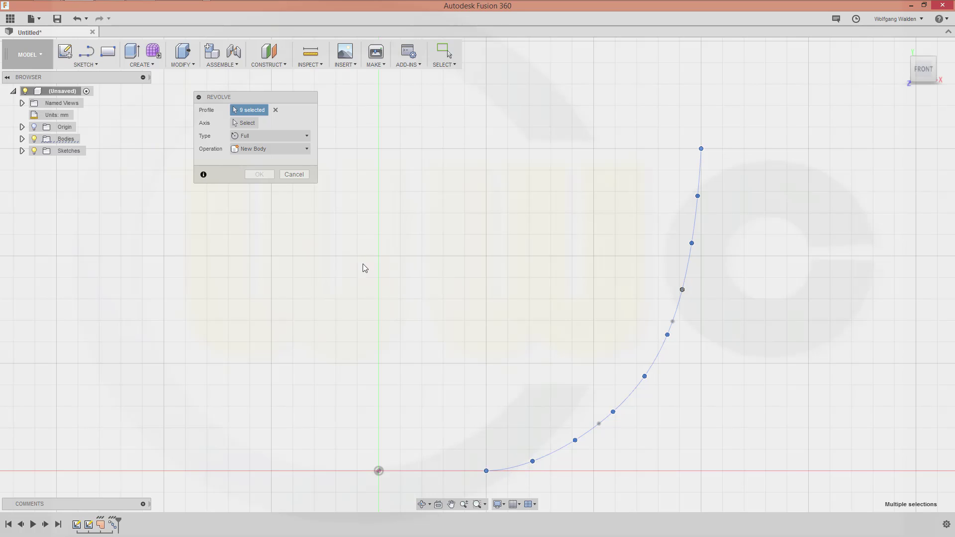
Revolve all ten circles fully about the vertical Y axis into rings.
{"action": "left_click", "coordinate": [251, 123]}
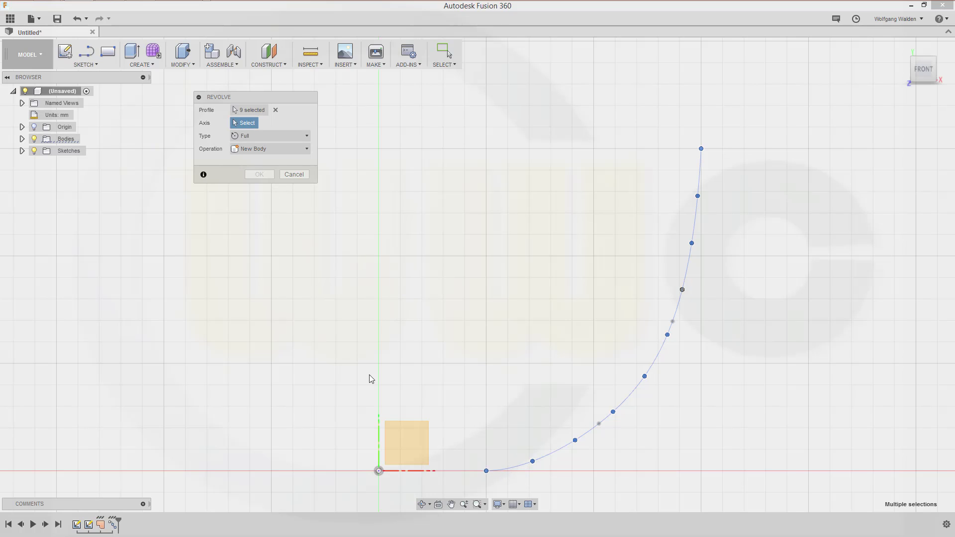
{"action": "left_click", "coordinate": [379, 421]}
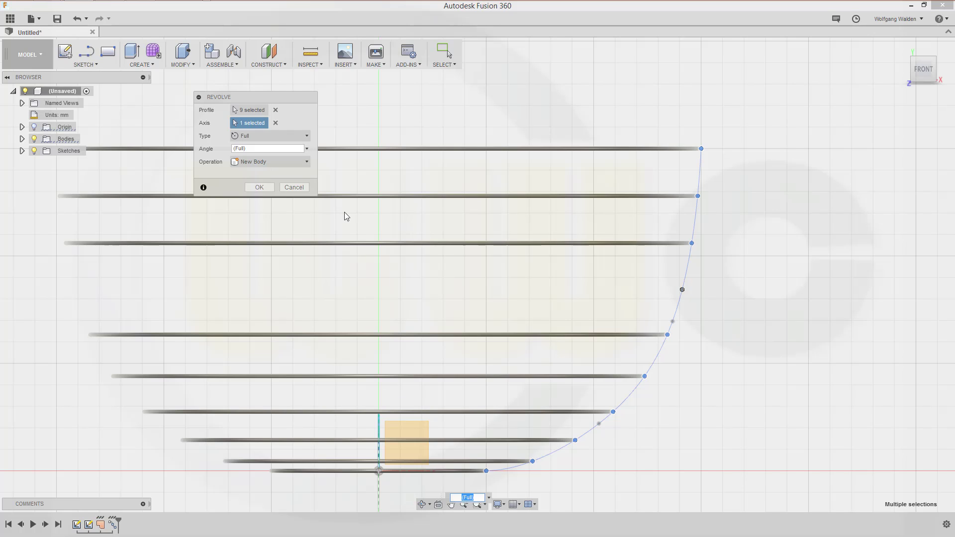
{"action": "left_click", "coordinate": [254, 111]}
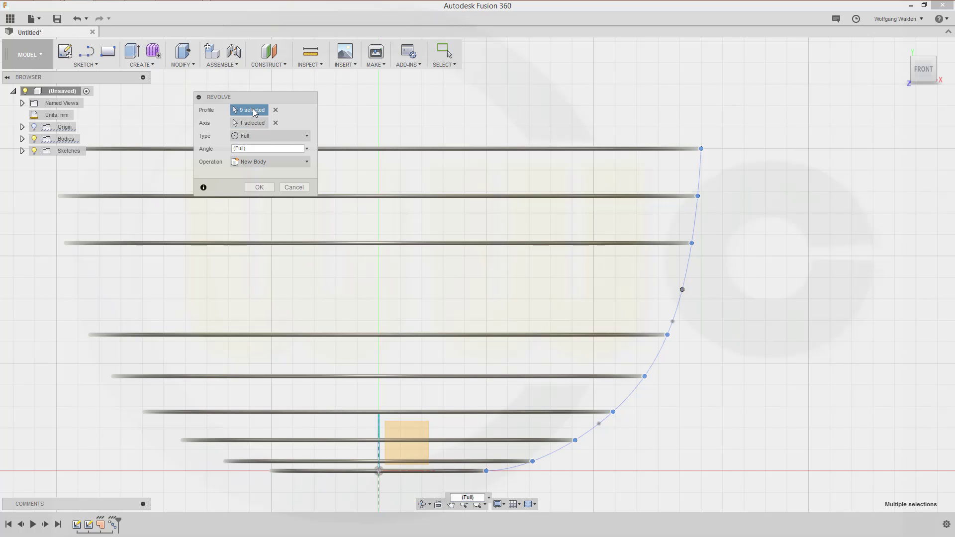
{"action": "left_click", "coordinate": [682, 292]}
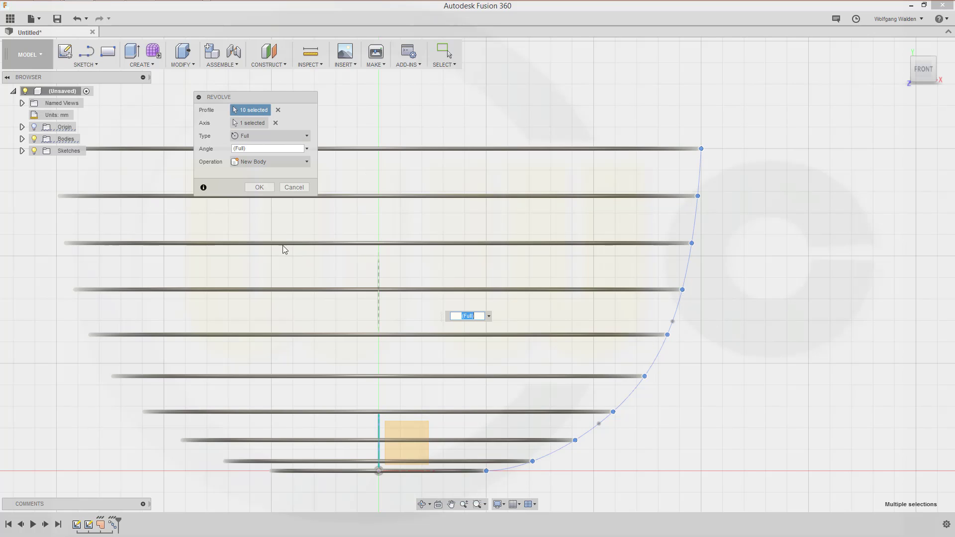
{"action": "left_click", "coordinate": [253, 190]}
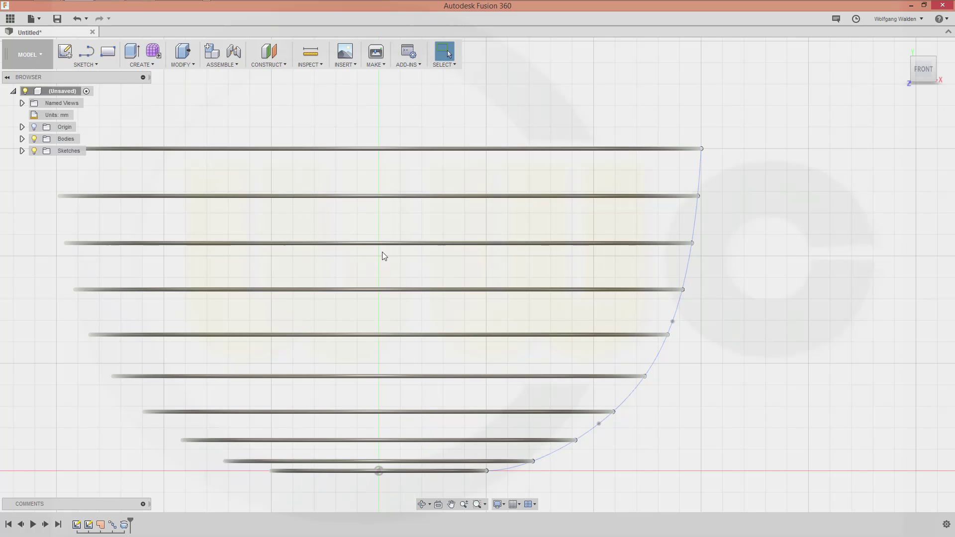
From a perspective view, hide Body1 through Body11 in the expanded Bodies list.
{"action": "middle_click_drag", "start_coordinate": [385, 256], "coordinate": [509, 244]}
{"action": "left_click", "coordinate": [22, 138]}
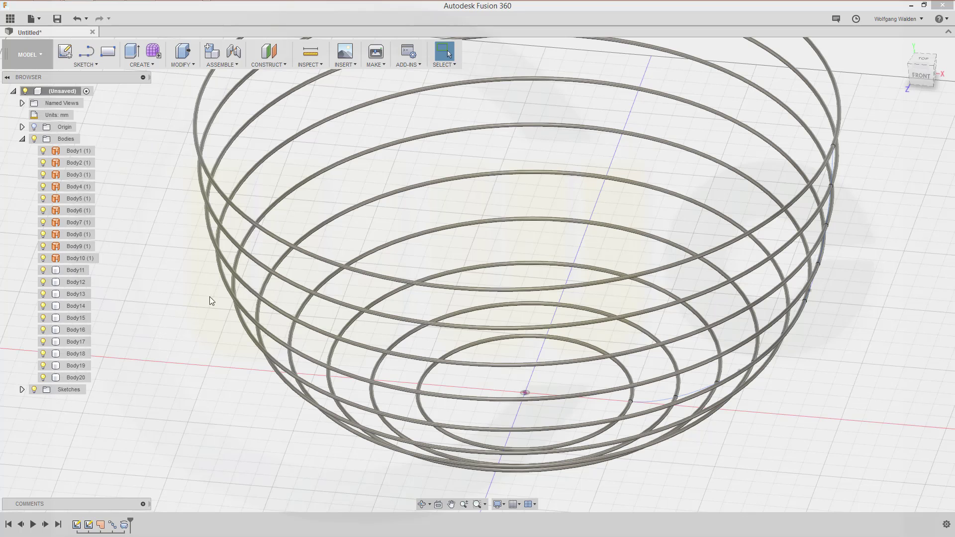
{"action": "middle_click_drag", "start_coordinate": [432, 276], "coordinate": [463, 278]}
{"action": "left_click", "coordinate": [42, 151]}
{"action": "left_click", "coordinate": [43, 163]}
{"action": "left_click", "coordinate": [43, 175]}
{"action": "left_click", "coordinate": [43, 187]}
{"action": "left_click", "coordinate": [43, 198]}
{"action": "left_click", "coordinate": [43, 210]}
{"action": "left_click", "coordinate": [43, 222]}
{"action": "left_click", "coordinate": [42, 234]}
{"action": "left_click", "coordinate": [43, 258]}
{"action": "left_click", "coordinate": [43, 270]}
{"action": "left_click", "coordinate": [42, 247]}
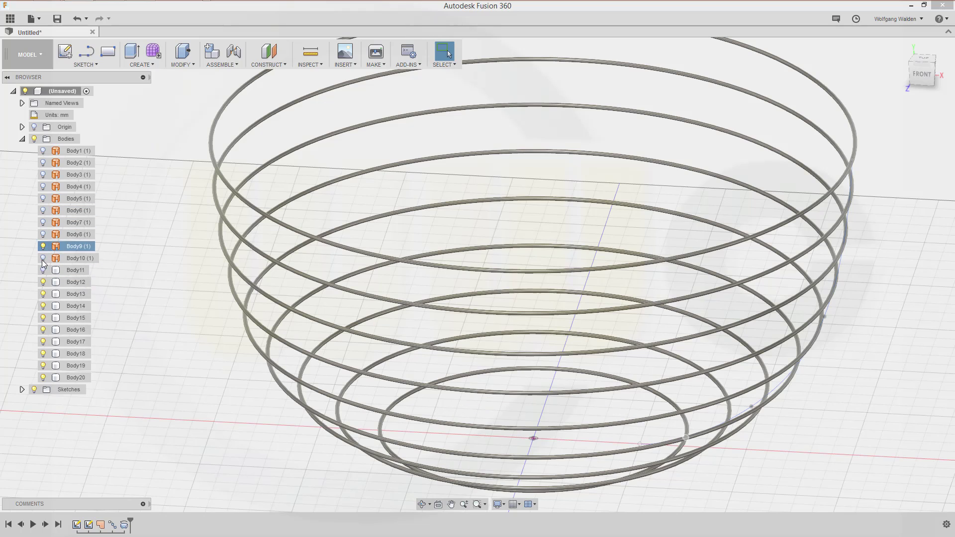
Hide the remaining ring bodies, Body13 through Body20.
{"action": "left_click", "coordinate": [43, 294]}
{"action": "left_click", "coordinate": [43, 306]}
{"action": "left_click", "coordinate": [43, 318]}
{"action": "left_click", "coordinate": [43, 330]}
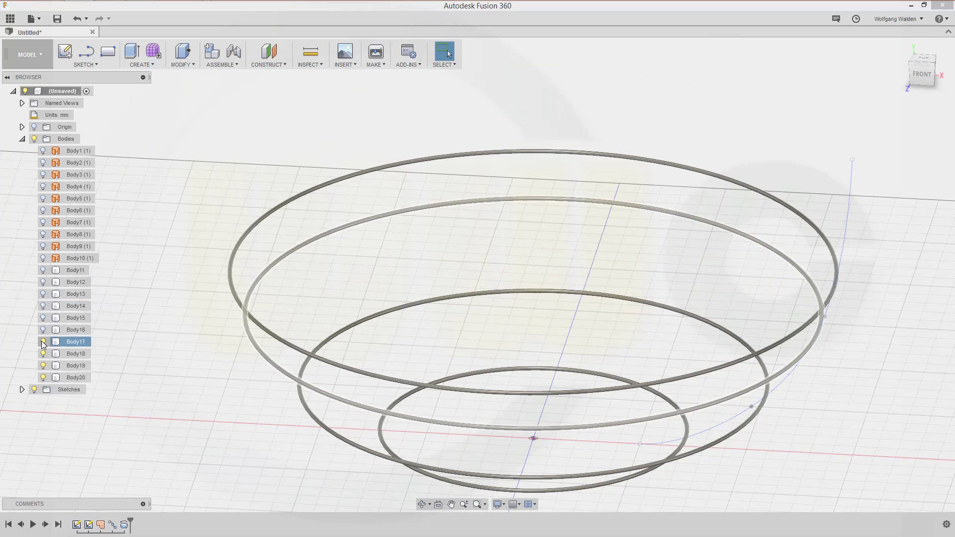
{"action": "left_click", "coordinate": [42, 341]}
{"action": "left_click", "coordinate": [43, 353]}
{"action": "left_click", "coordinate": [42, 365]}
{"action": "left_click", "coordinate": [43, 378]}
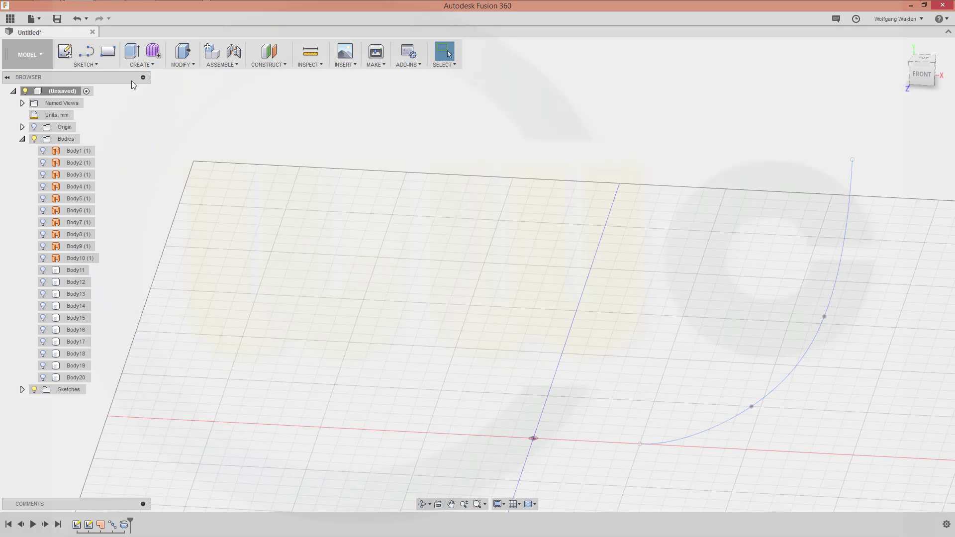
In the Surface workspace, revolve the arc a full 360° around the vertical axis into Body21.
{"action": "left_click", "coordinate": [152, 64]}
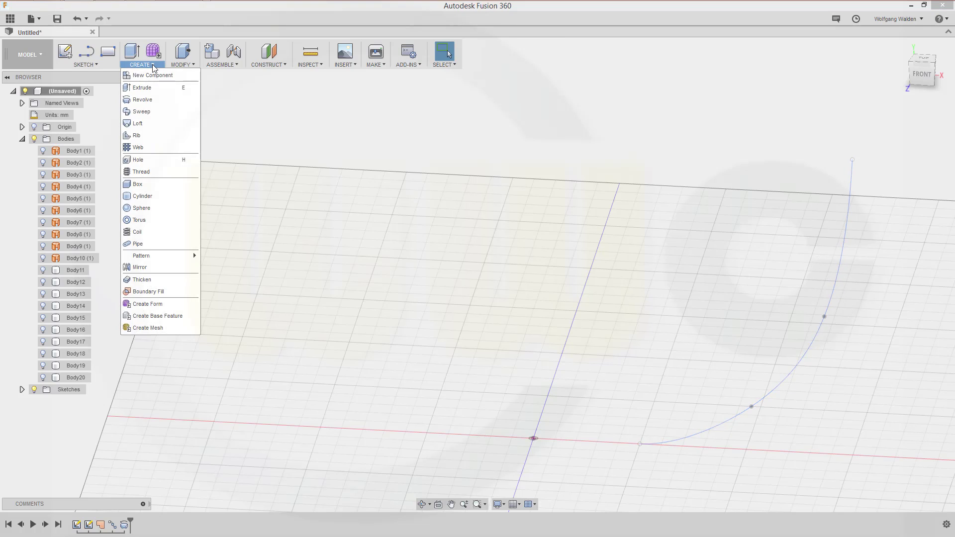
{"action": "left_click", "coordinate": [42, 54]}
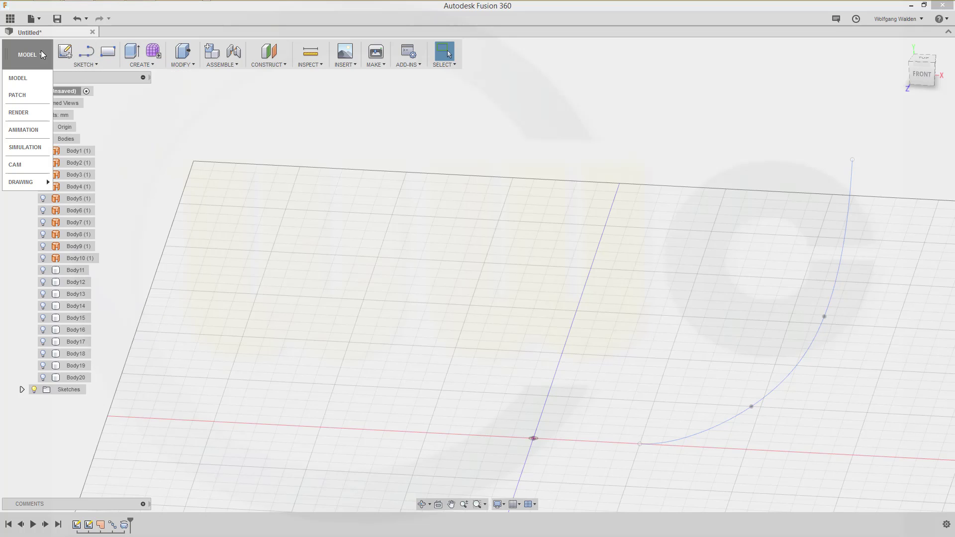
{"action": "left_click", "coordinate": [20, 97]}
{"action": "left_click", "coordinate": [144, 64]}
{"action": "left_click", "coordinate": [143, 87]}
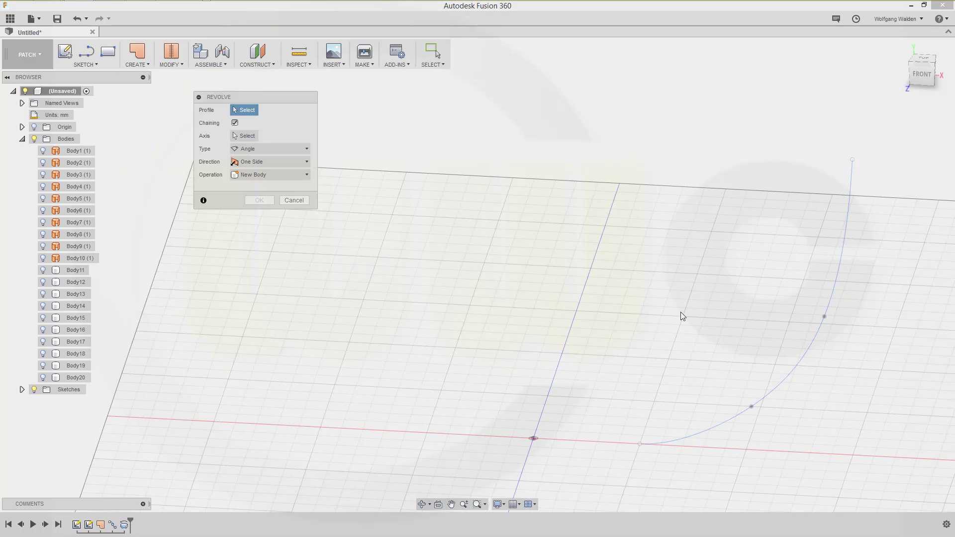
{"action": "left_click", "coordinate": [786, 375]}
{"action": "left_click", "coordinate": [245, 136]}
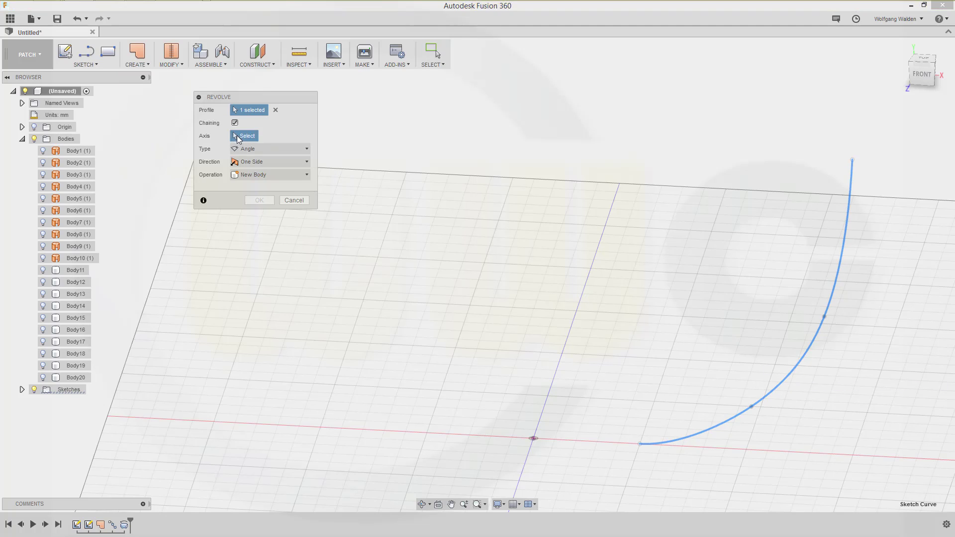
{"action": "left_click", "coordinate": [532, 395]}
{"action": "left_click", "coordinate": [259, 213]}
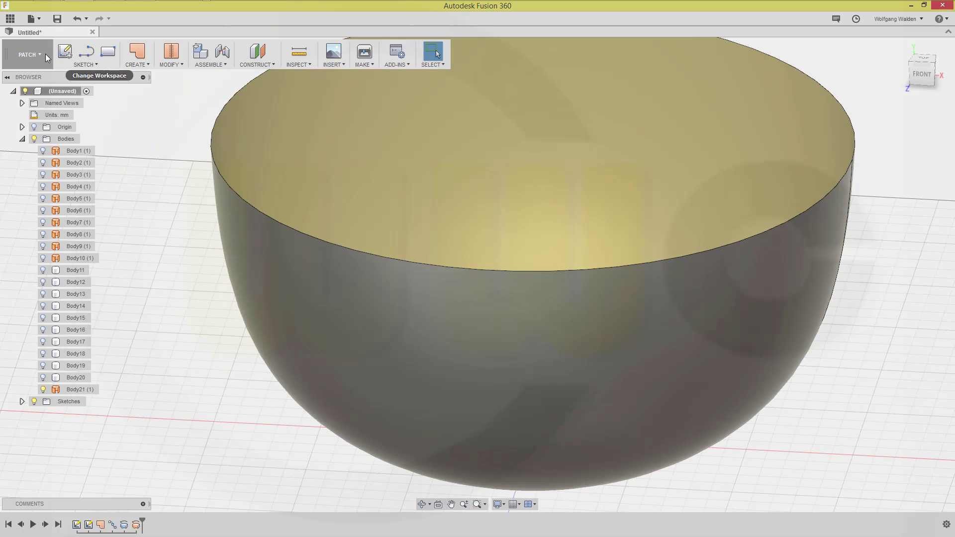
In the Model workspace, thicken the bowl 0.50 mm symmetric into Body22, then hide it.
{"action": "left_click", "coordinate": [39, 54]}
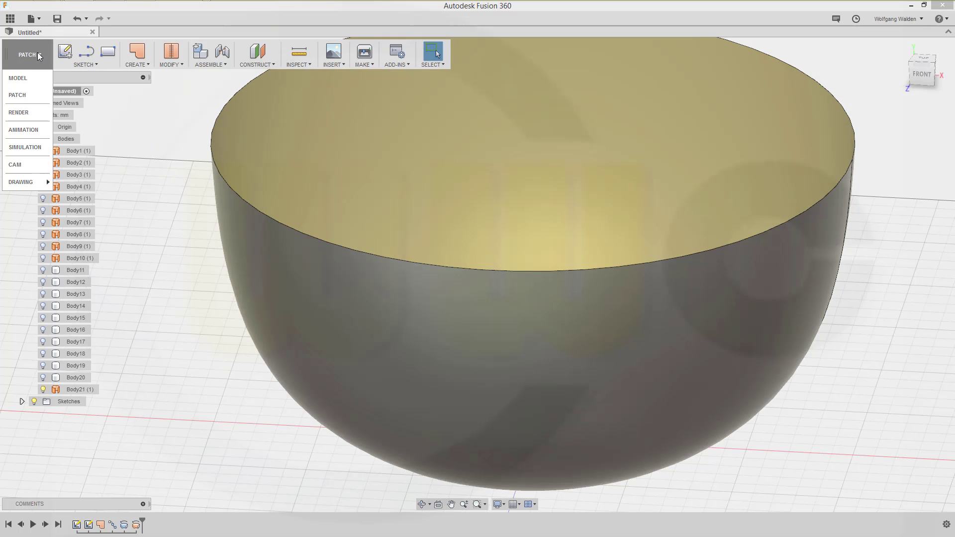
{"action": "left_click", "coordinate": [20, 78]}
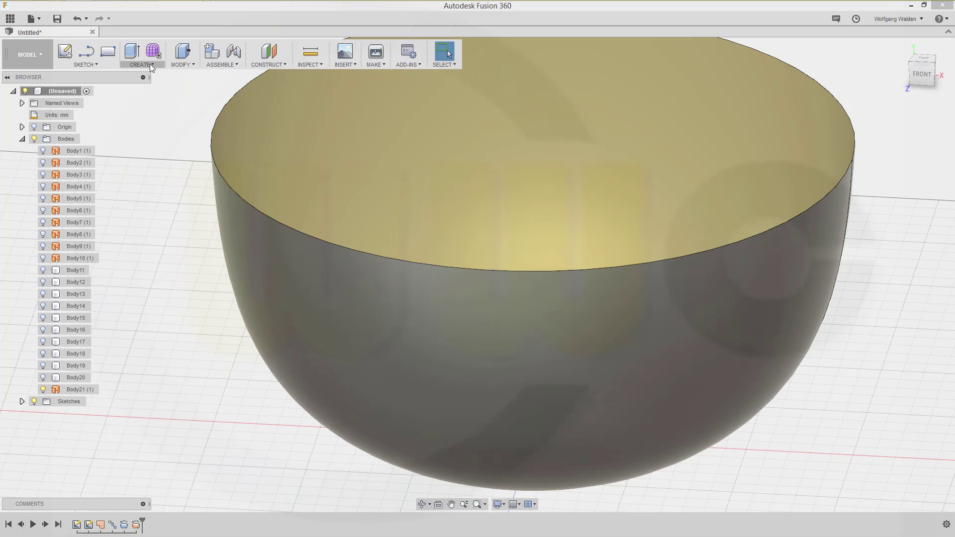
{"action": "left_click", "coordinate": [192, 65]}
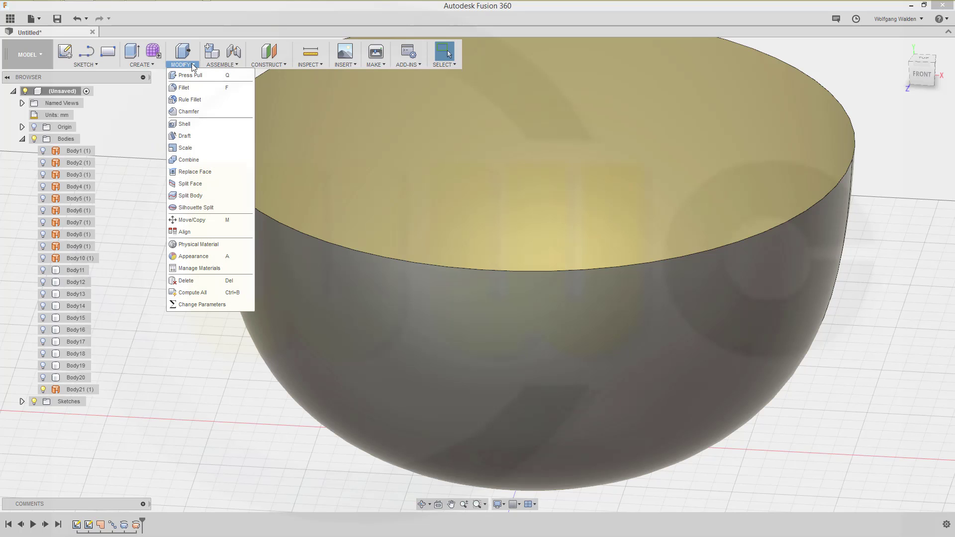
{"action": "left_click", "coordinate": [151, 66]}
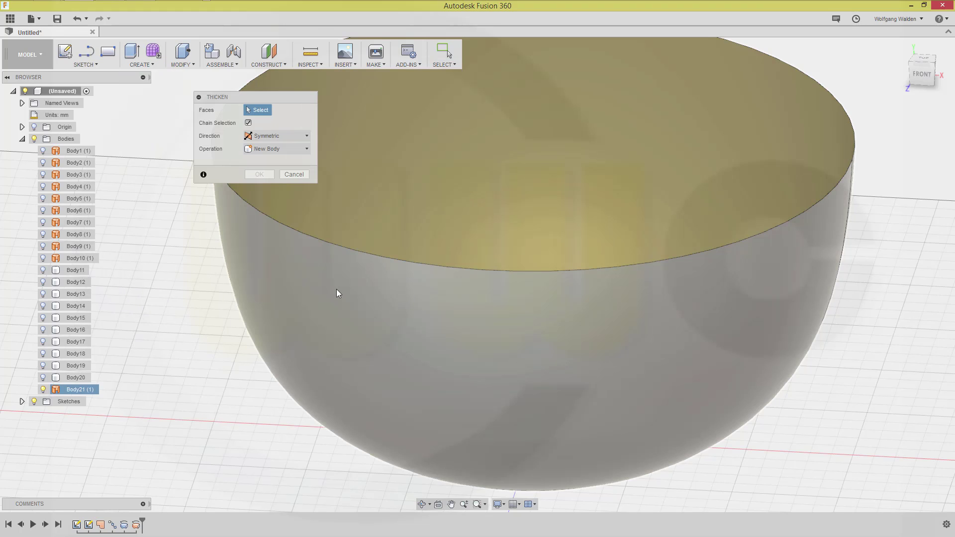
{"action": "left_click", "coordinate": [336, 290]}
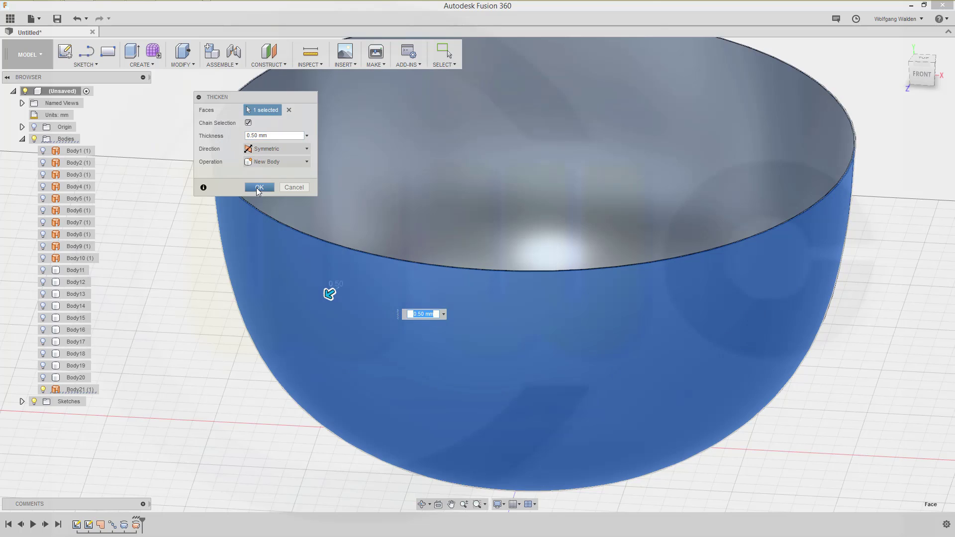
{"action": "left_click", "coordinate": [258, 189]}
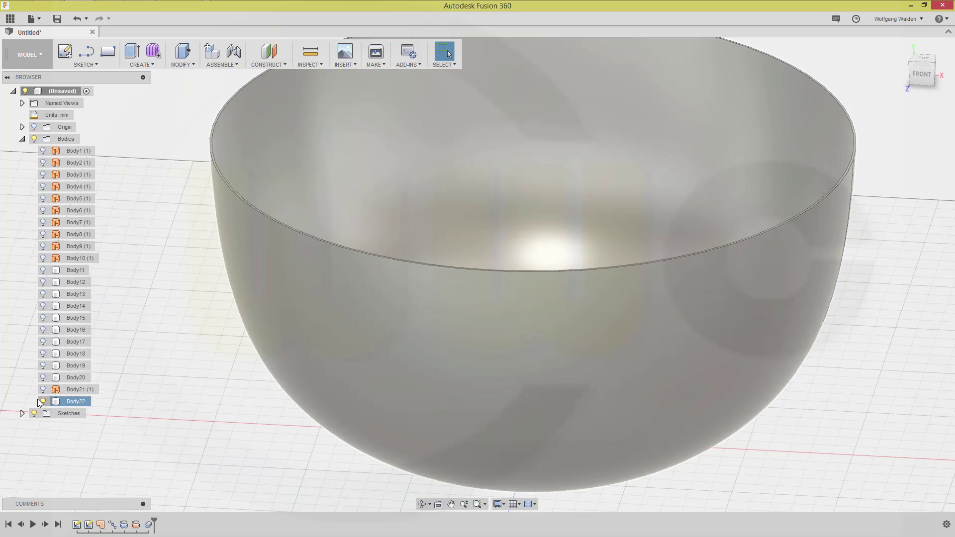
{"action": "left_click", "coordinate": [44, 402]}
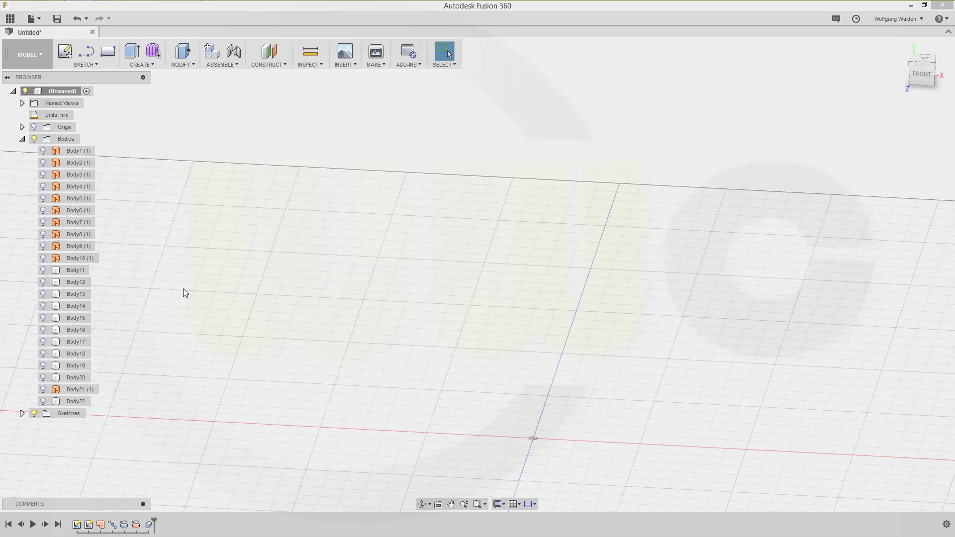
Show Sketch1's arc and place a Plane Along Path on it at distance 0.
{"action": "left_click", "coordinate": [22, 414]}
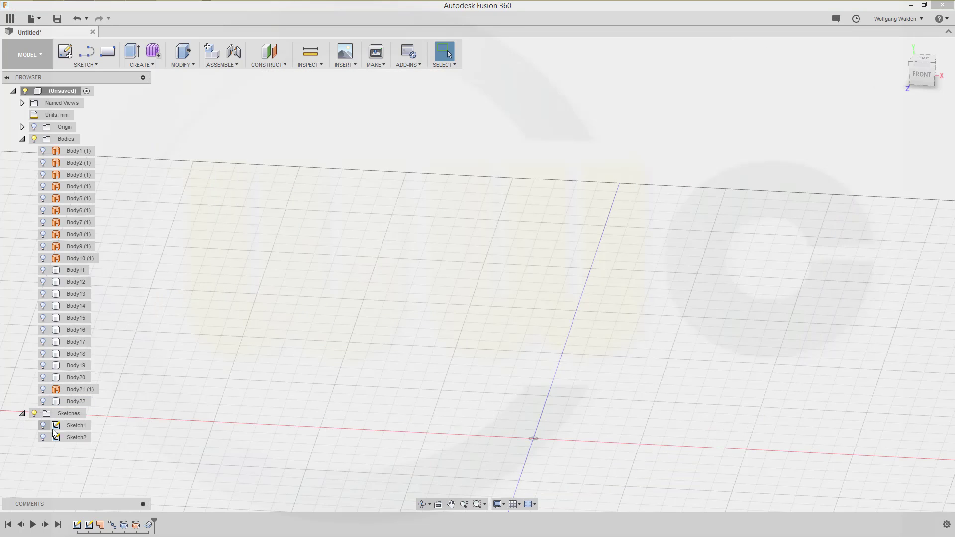
{"action": "left_click", "coordinate": [44, 426]}
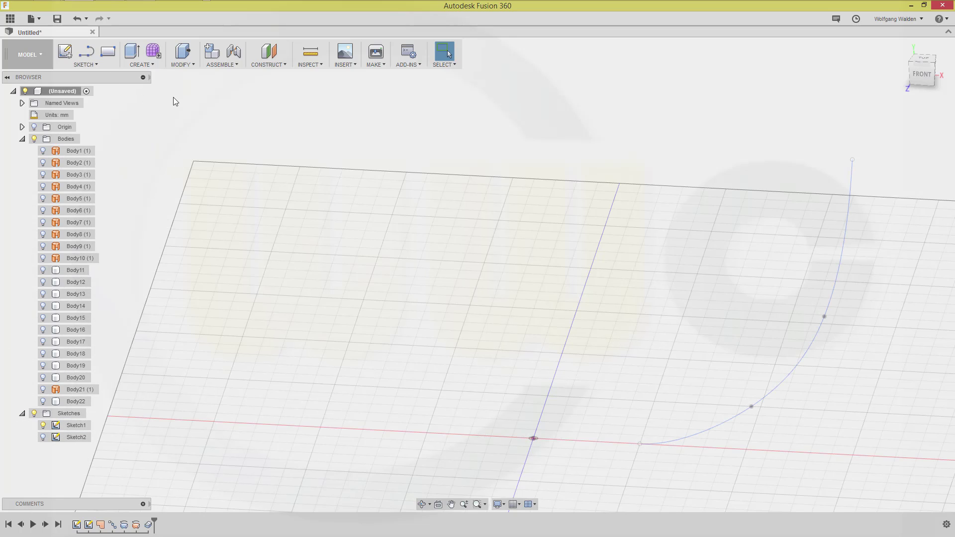
{"action": "left_click", "coordinate": [278, 64]}
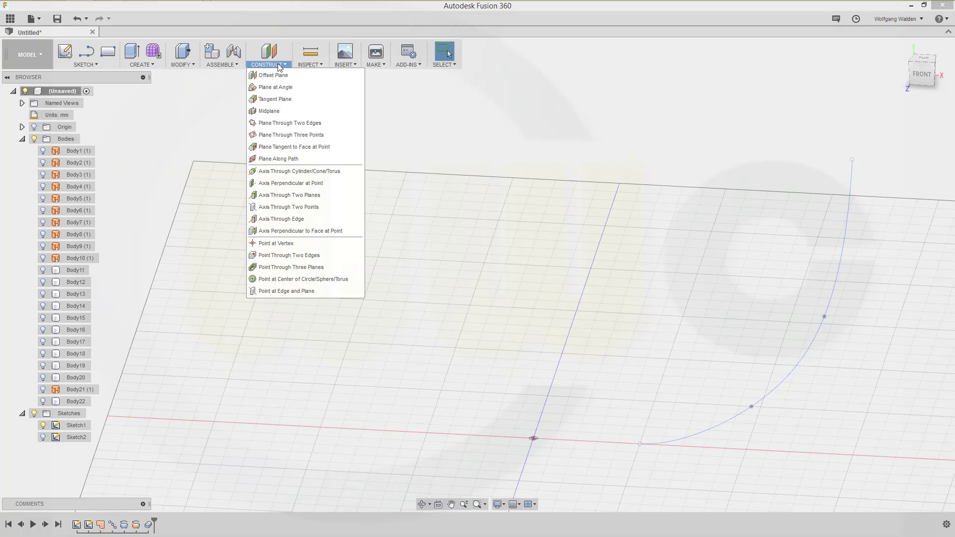
{"action": "left_click", "coordinate": [287, 157]}
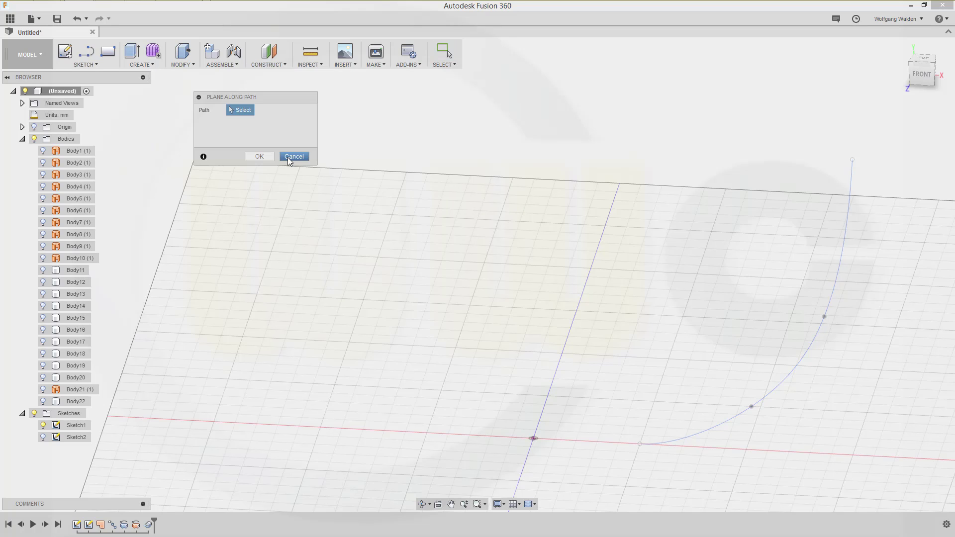
{"action": "left_click", "coordinate": [684, 437]}
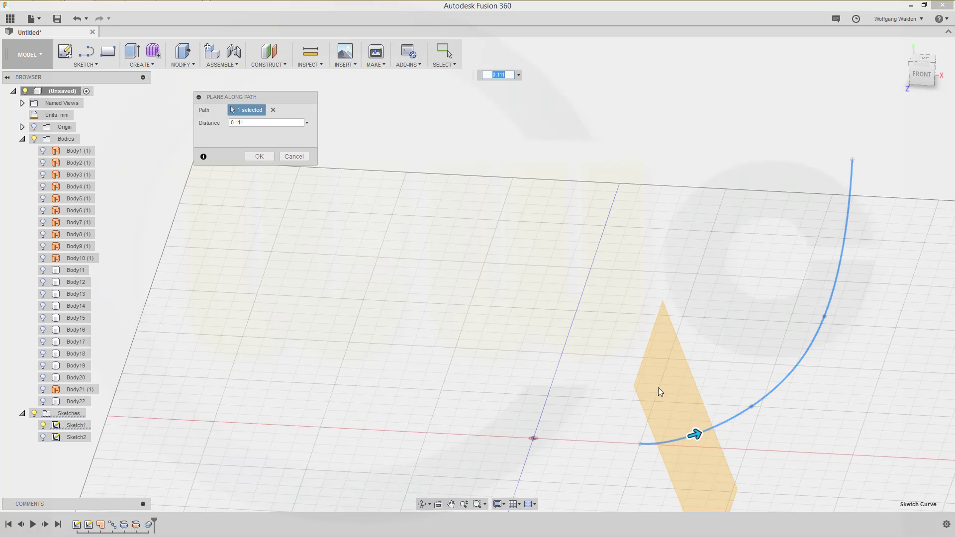
{"action": "key", "text": "Tab"}
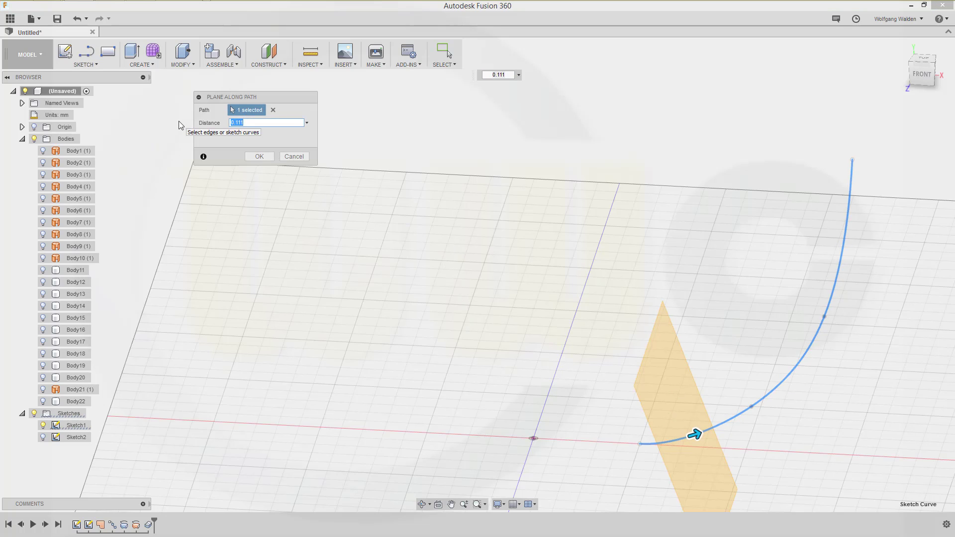
{"action": "type", "text": "0"}
{"action": "key", "text": "Return"}
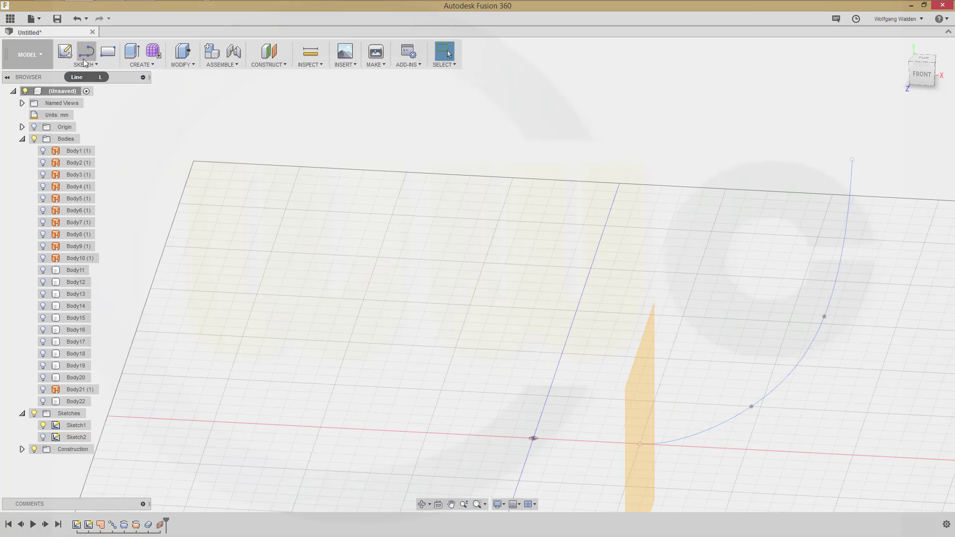
On the construction plane, sketch a 2 mm diameter circle at the origin and finish Sketch3.
{"action": "left_click", "coordinate": [64, 51]}
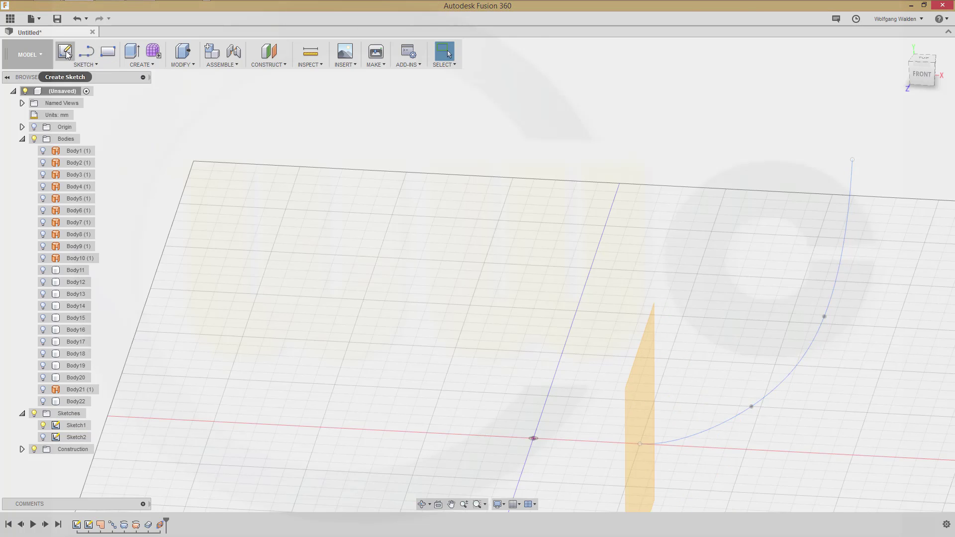
{"action": "left_click", "coordinate": [639, 412]}
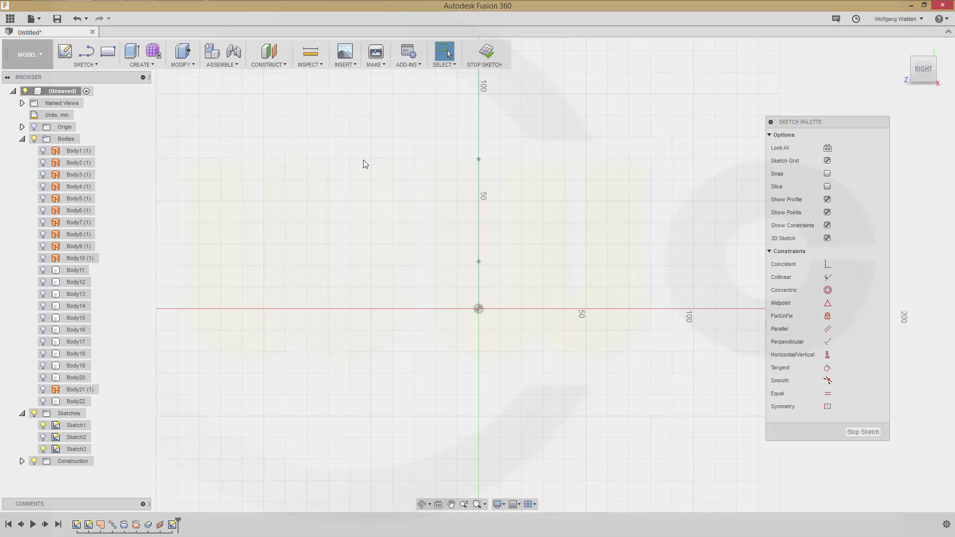
{"action": "key", "text": "c"}
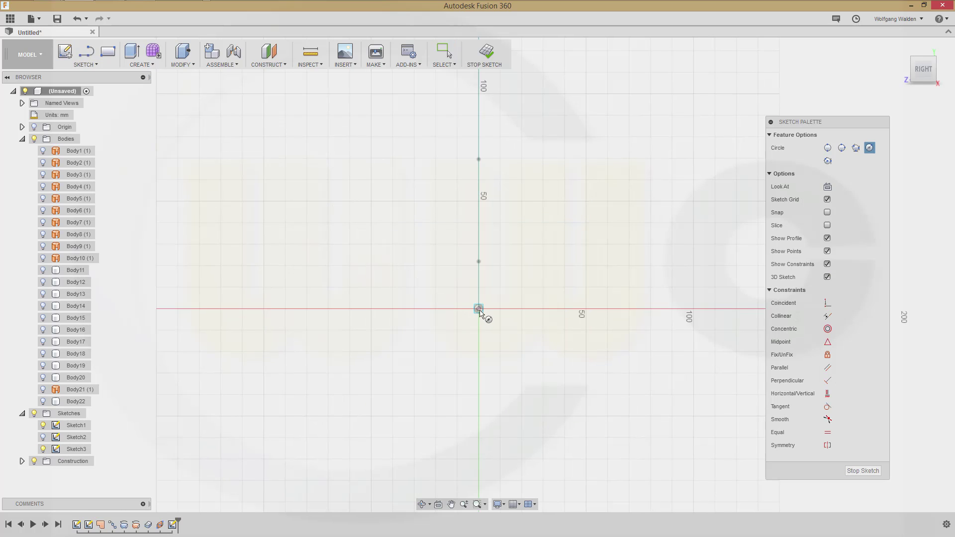
{"action": "left_click", "coordinate": [479, 309]}
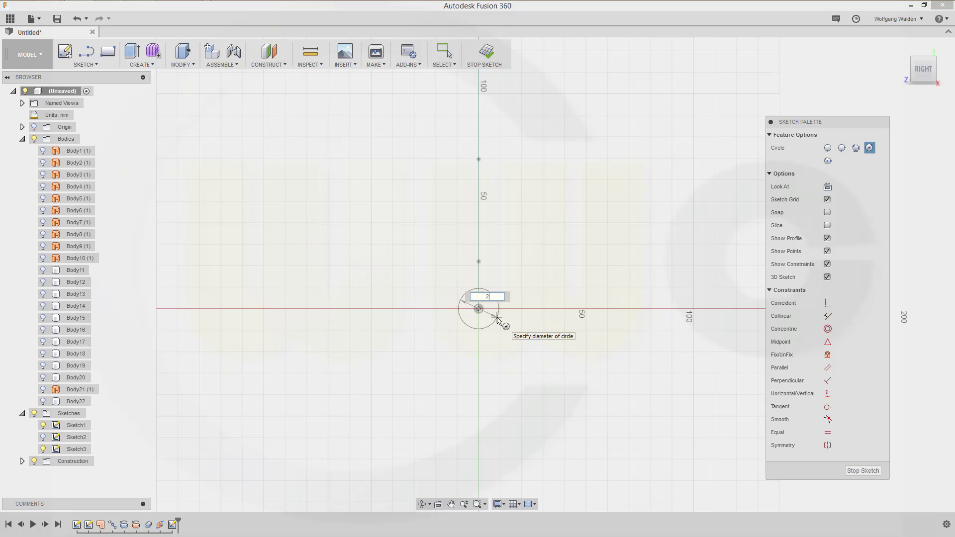
{"action": "type", "text": "2"}
{"action": "key", "text": "Return"}
{"action": "key", "text": "Escape"}
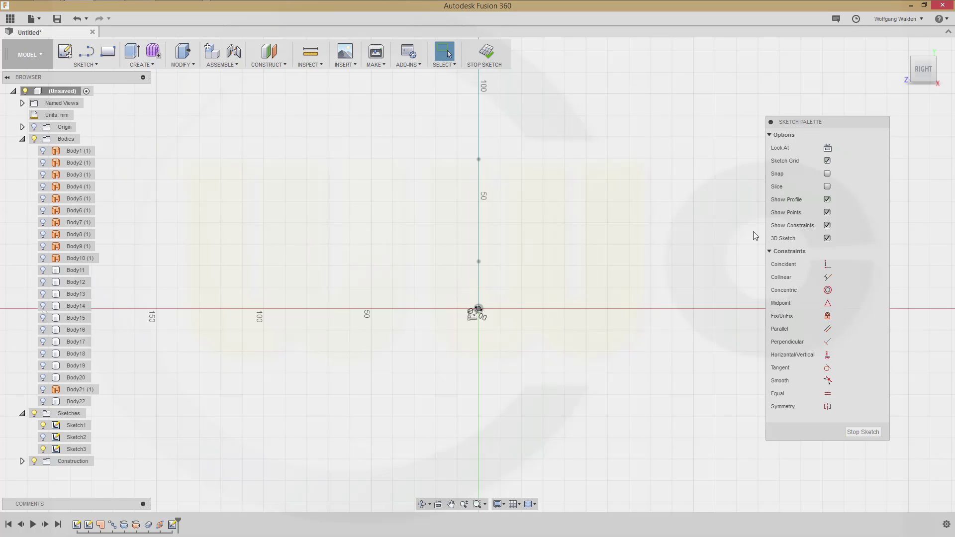
{"action": "left_click", "coordinate": [486, 51]}
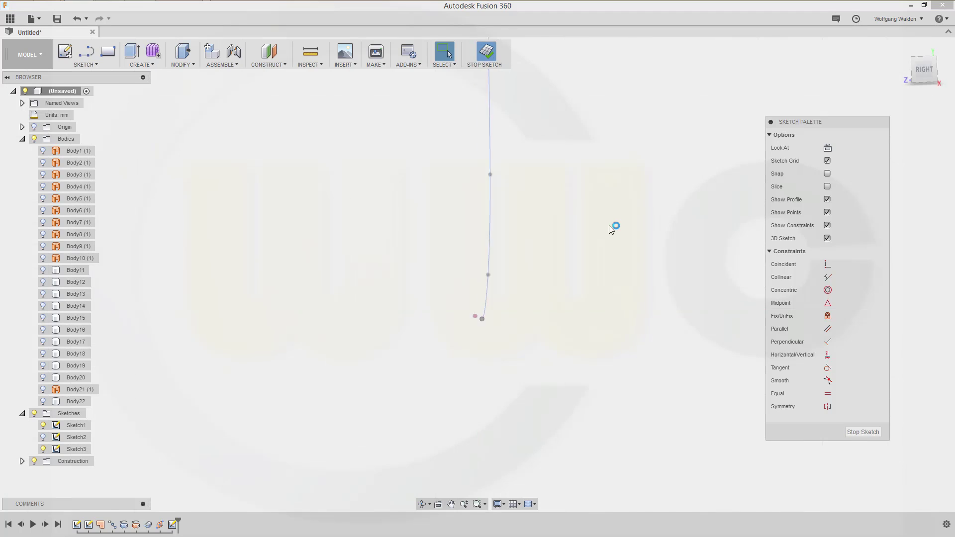
{"action": "scroll", "coordinate": [727, 301], "scroll_direction": "down", "scroll_amount": 1}
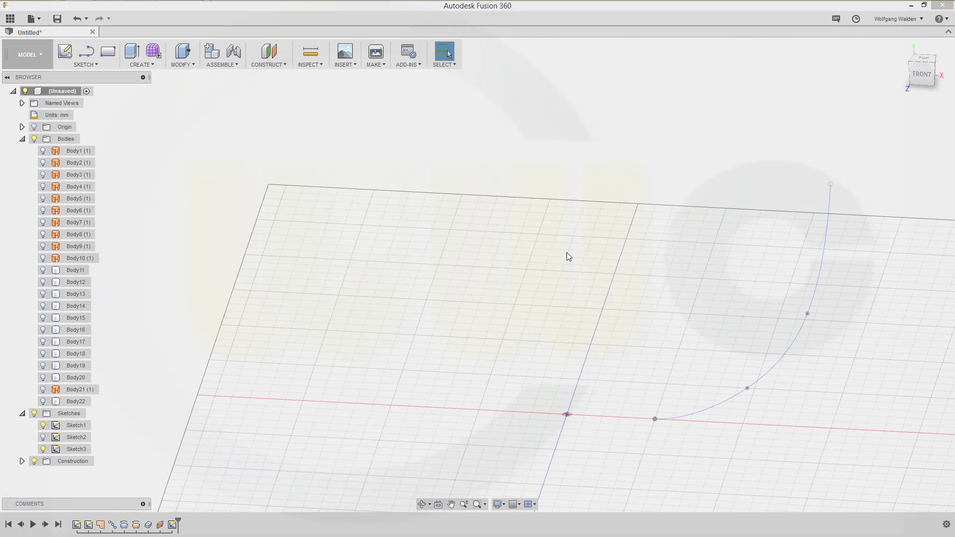
Sweep the 2 mm circle profile along the arc path to create tube Body23.
{"action": "left_click", "coordinate": [150, 63]}
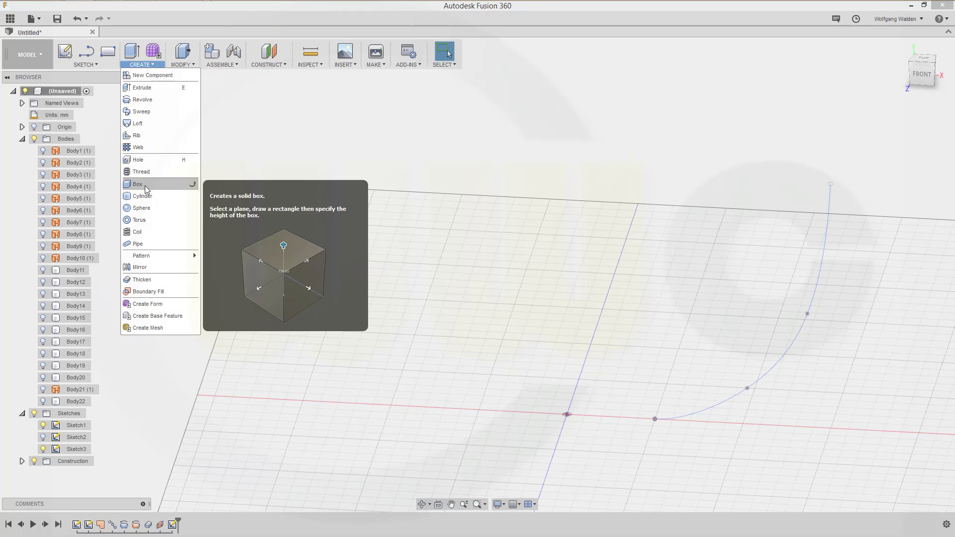
{"action": "left_click", "coordinate": [142, 111]}
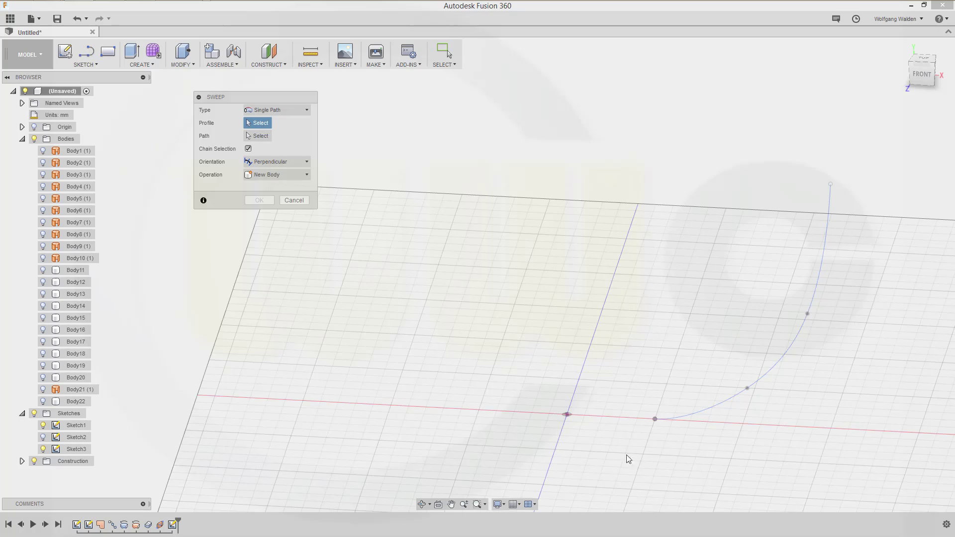
{"action": "scroll", "coordinate": [662, 437], "scroll_direction": "up", "scroll_amount": 1}
{"action": "scroll", "coordinate": [661, 433], "scroll_direction": "up", "scroll_amount": 2}
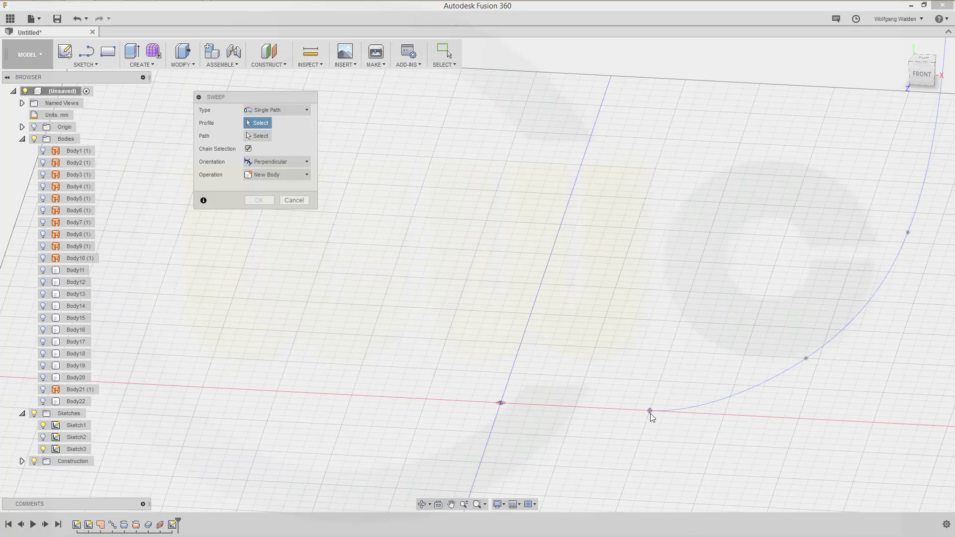
{"action": "scroll", "coordinate": [650, 416], "scroll_direction": "up", "scroll_amount": 3}
{"action": "scroll", "coordinate": [641, 434], "scroll_direction": "up", "scroll_amount": 2}
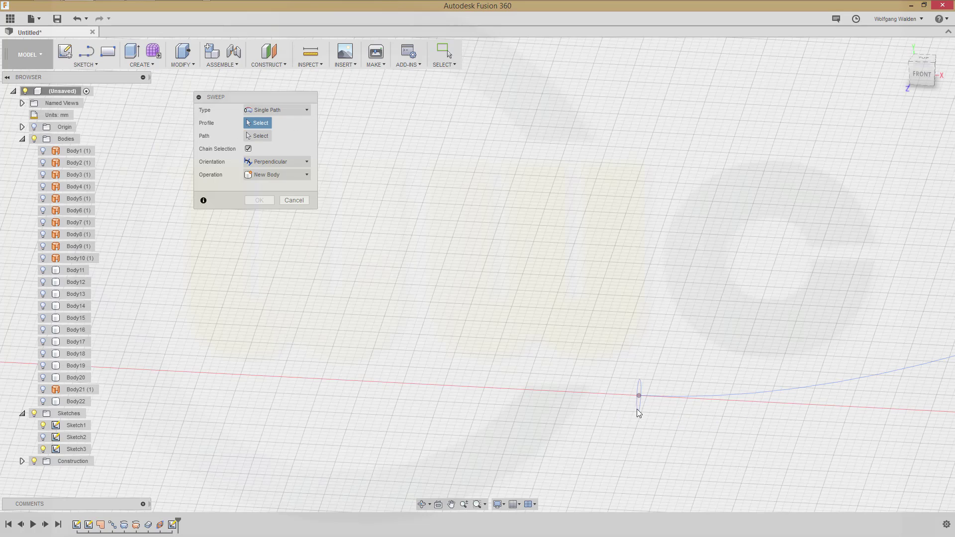
{"action": "left_click", "coordinate": [638, 409]}
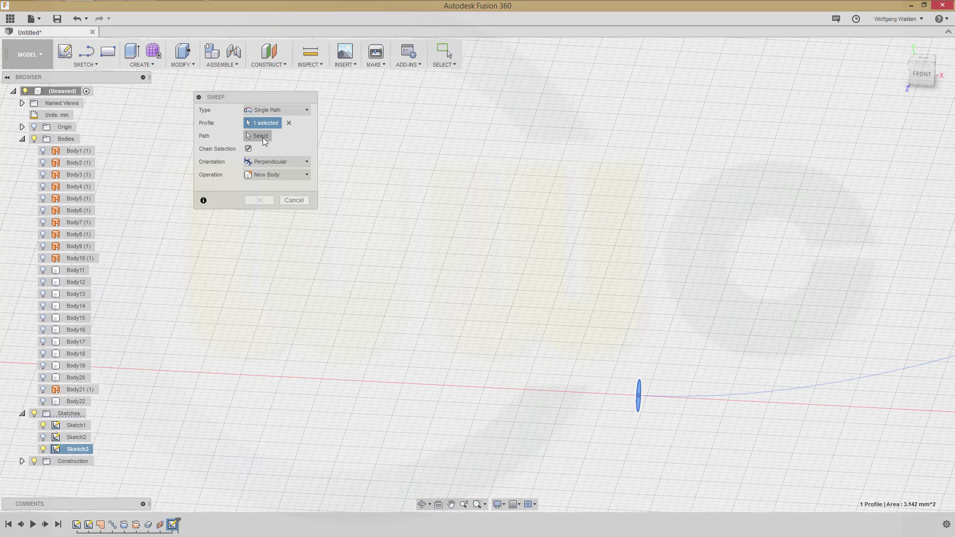
{"action": "left_click", "coordinate": [264, 137]}
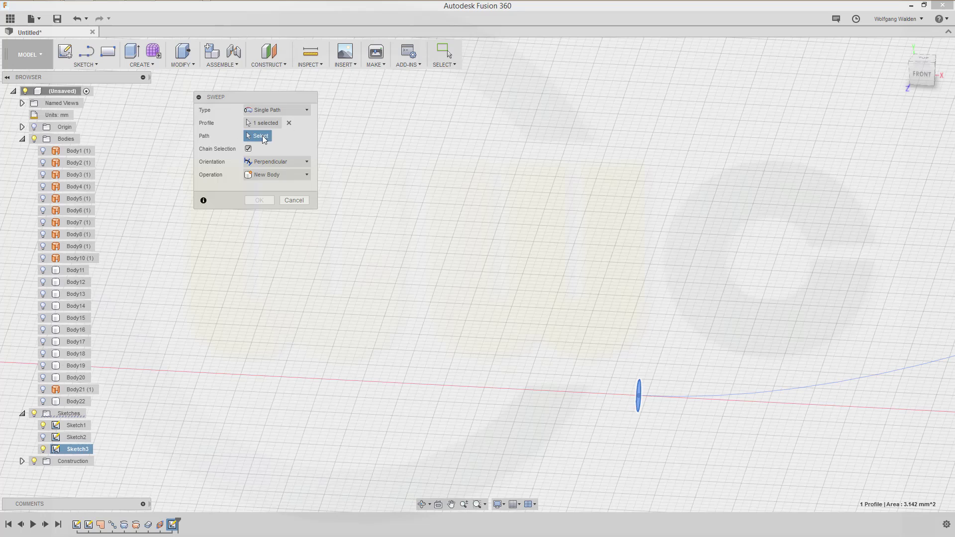
{"action": "left_click", "coordinate": [747, 395]}
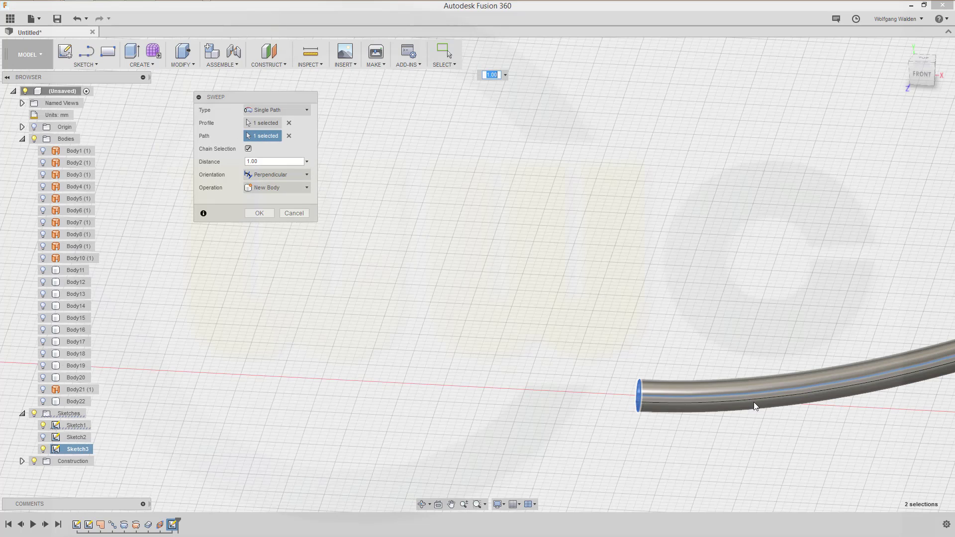
{"action": "left_click", "coordinate": [259, 213]}
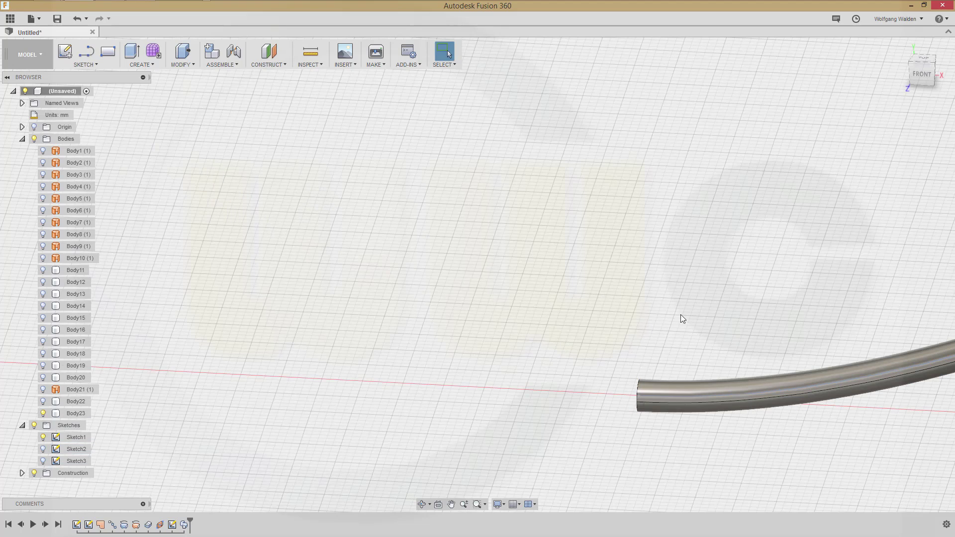
Circular-pattern the rib body Body23 around the Y axis with quantity 48.
{"action": "middle_click_drag", "start_coordinate": [687, 315], "coordinate": [593, 373]}
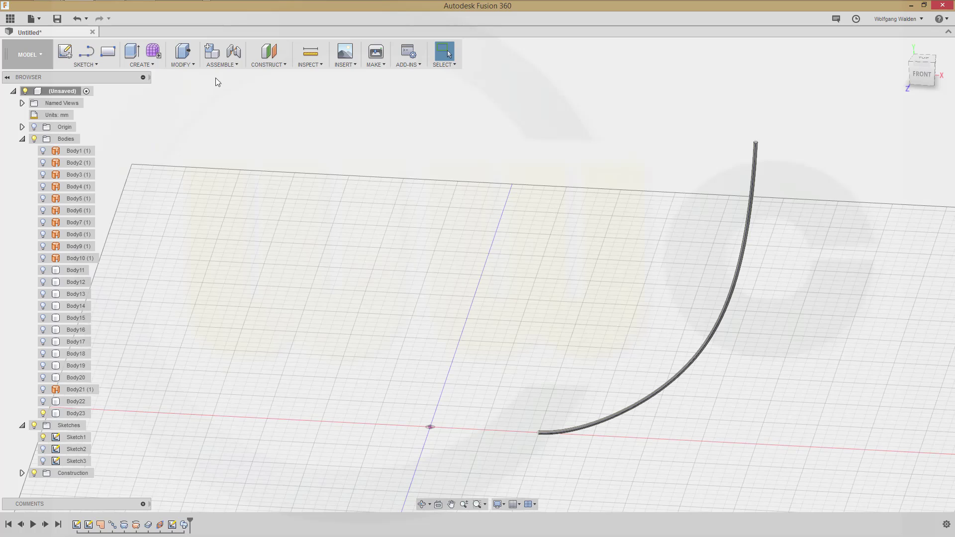
{"action": "left_click", "coordinate": [193, 65]}
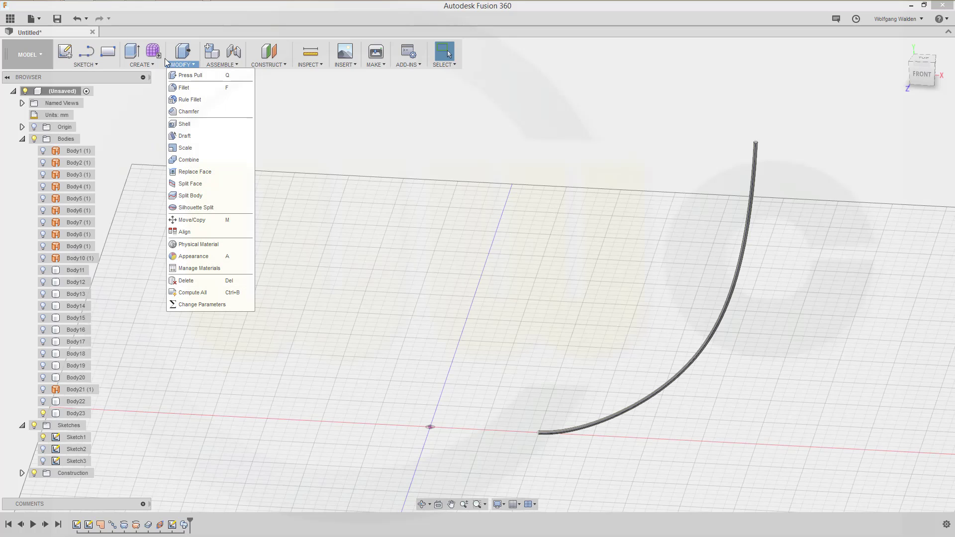
{"action": "left_click", "coordinate": [151, 65]}
{"action": "left_click", "coordinate": [151, 65]}
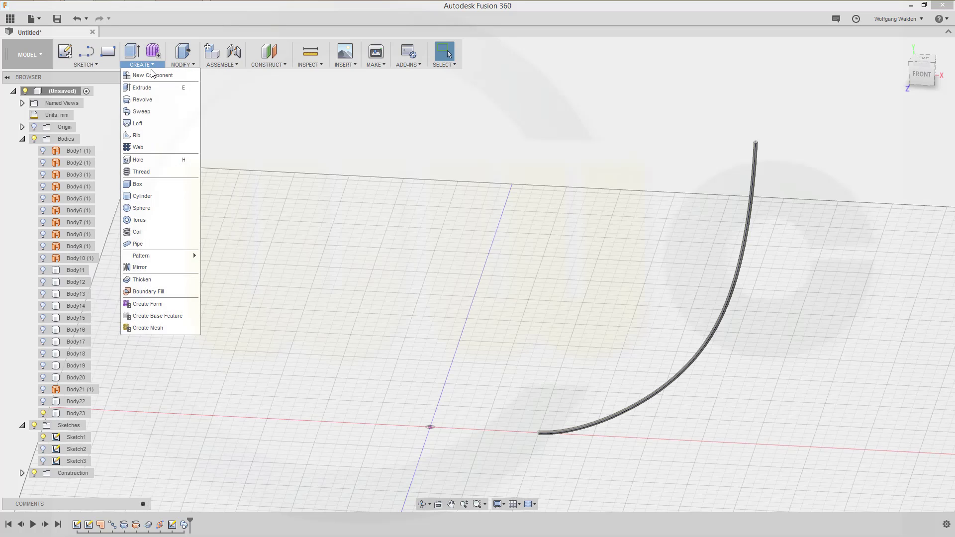
{"action": "mouse_move", "coordinate": [148, 255]}
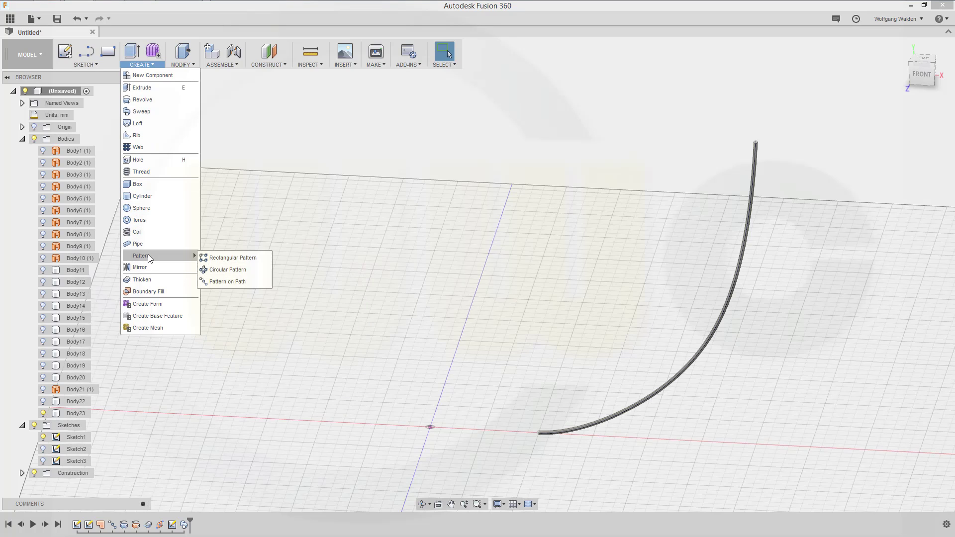
{"action": "left_click", "coordinate": [226, 270]}
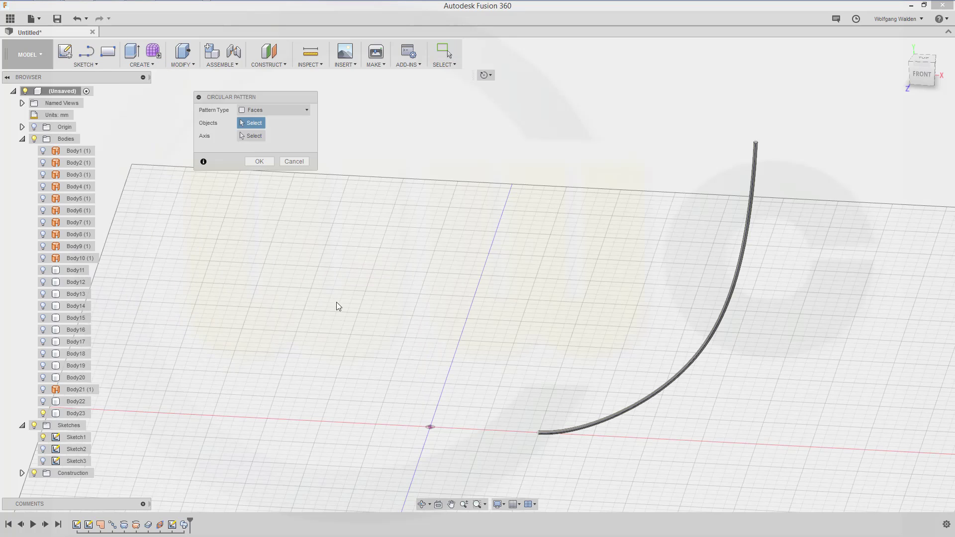
{"action": "left_click", "coordinate": [307, 111]}
{"action": "left_click", "coordinate": [263, 136]}
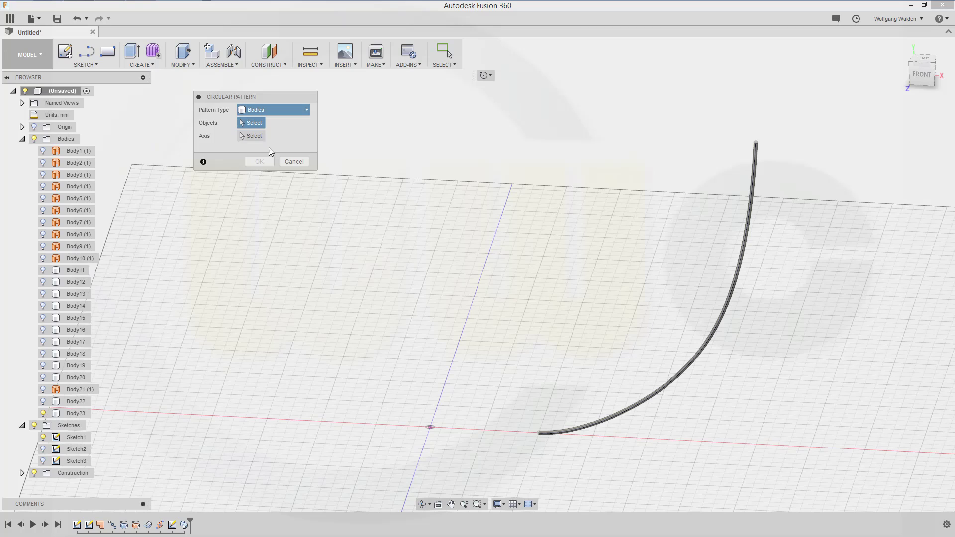
{"action": "left_click", "coordinate": [688, 371]}
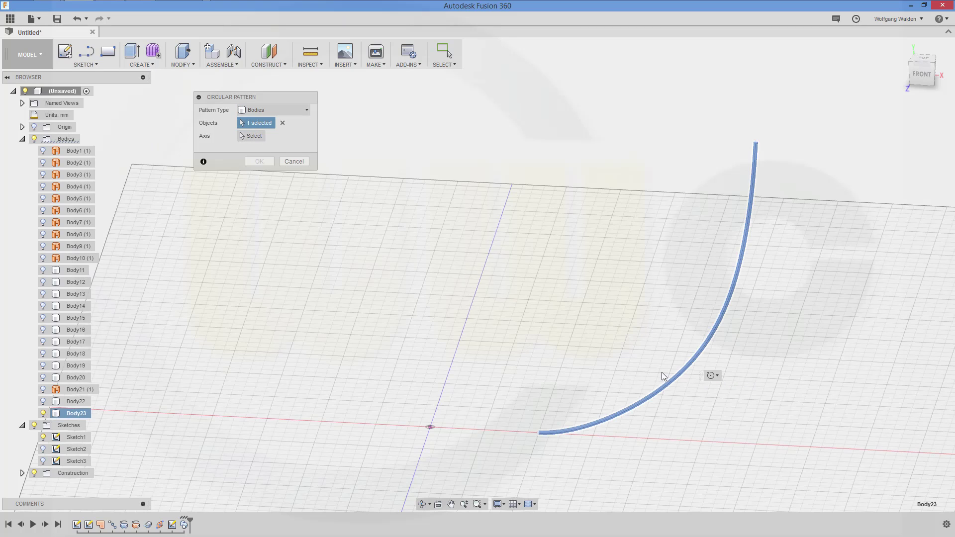
{"action": "left_click", "coordinate": [254, 138]}
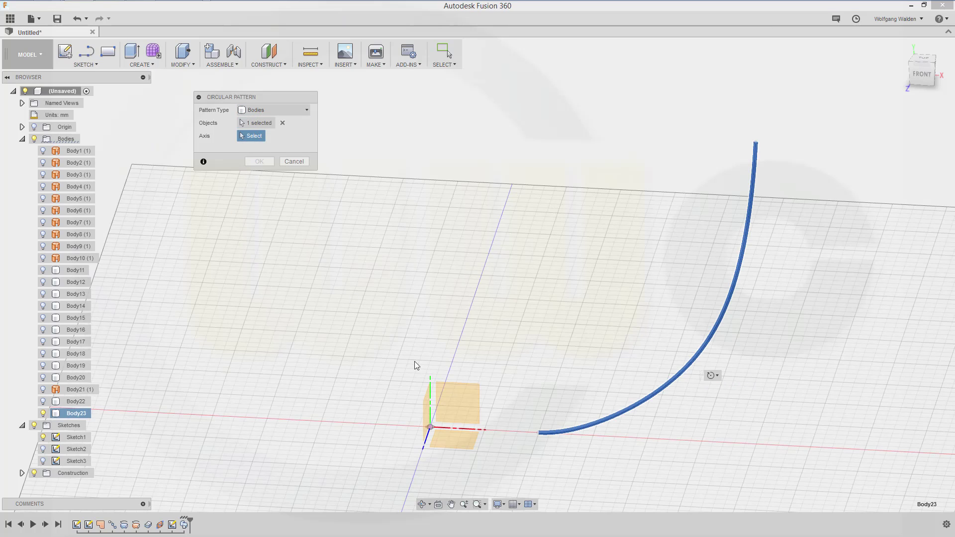
{"action": "left_click", "coordinate": [431, 381]}
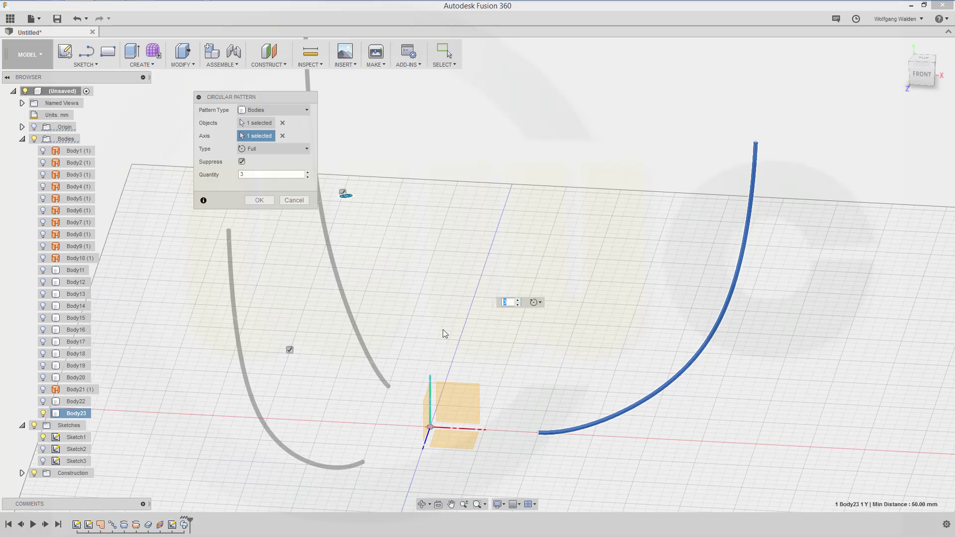
{"action": "left_click", "coordinate": [248, 174]}
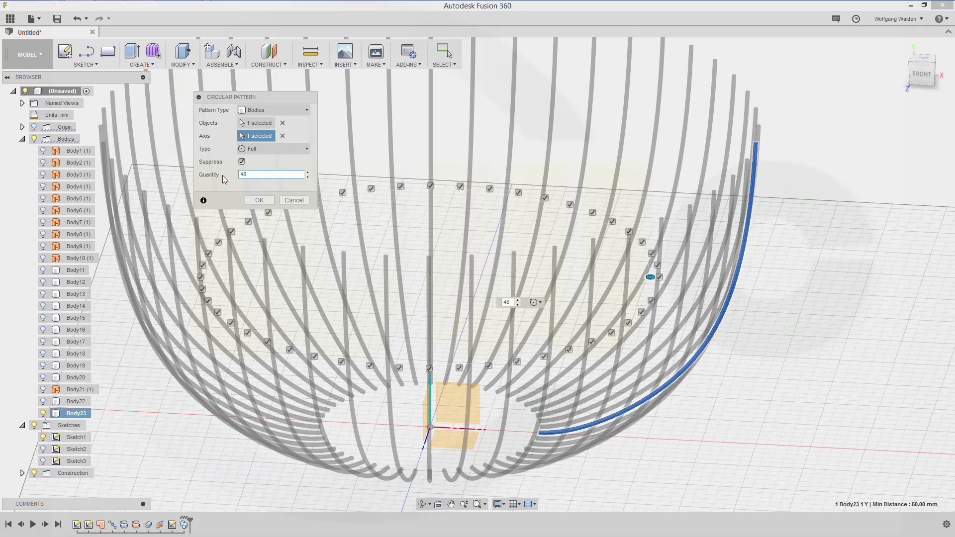
{"action": "left_click", "coordinate": [261, 201]}
{"action": "scroll", "coordinate": [468, 189], "scroll_direction": "down", "scroll_amount": 5}
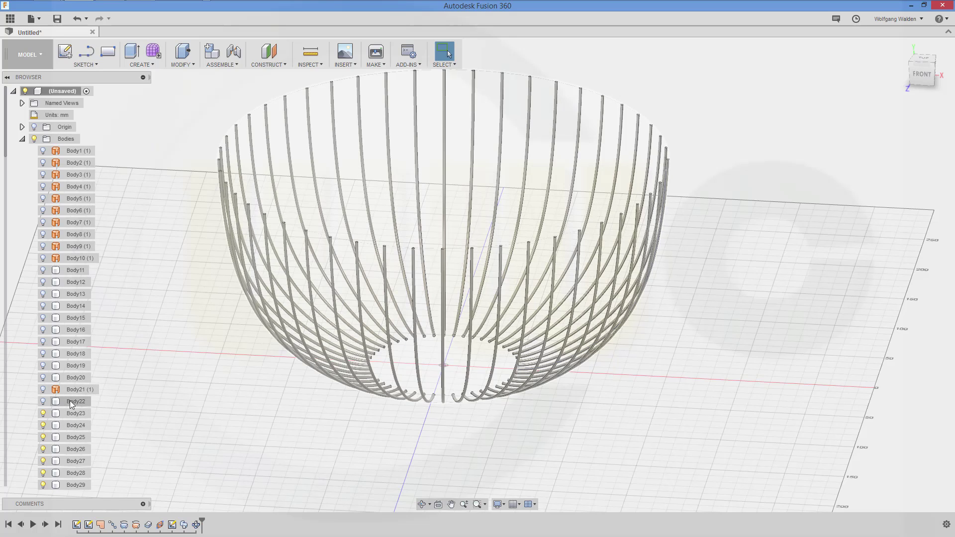
Turn the ring bodies from Body20 down to Body11 back on in the browser.
{"action": "scroll", "coordinate": [85, 437], "scroll_direction": "down", "scroll_amount": 2}
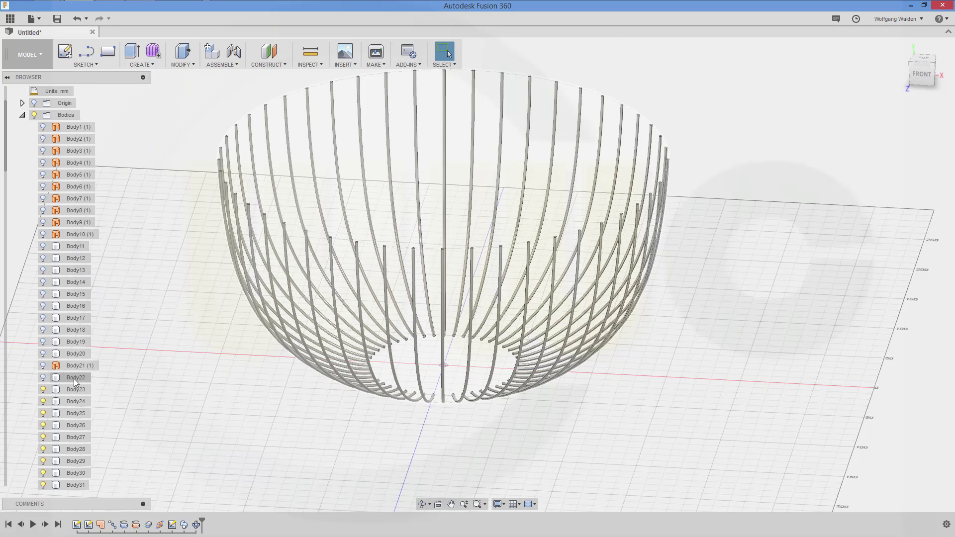
{"action": "scroll", "coordinate": [73, 373], "scroll_direction": "down", "scroll_amount": 1}
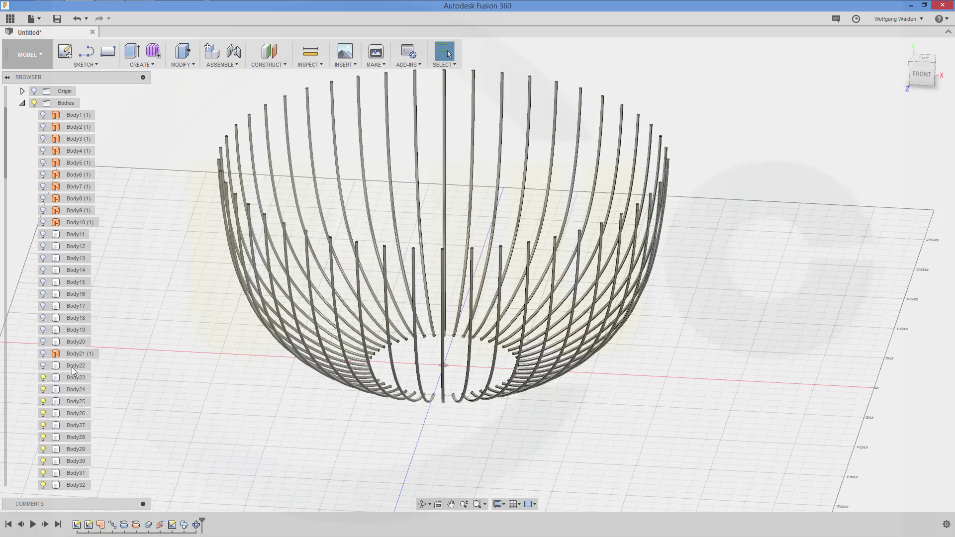
{"action": "left_click", "coordinate": [43, 342]}
{"action": "left_click", "coordinate": [43, 330]}
{"action": "left_click", "coordinate": [43, 318]}
{"action": "left_click", "coordinate": [43, 306]}
{"action": "left_click", "coordinate": [43, 294]}
{"action": "left_click", "coordinate": [45, 280]}
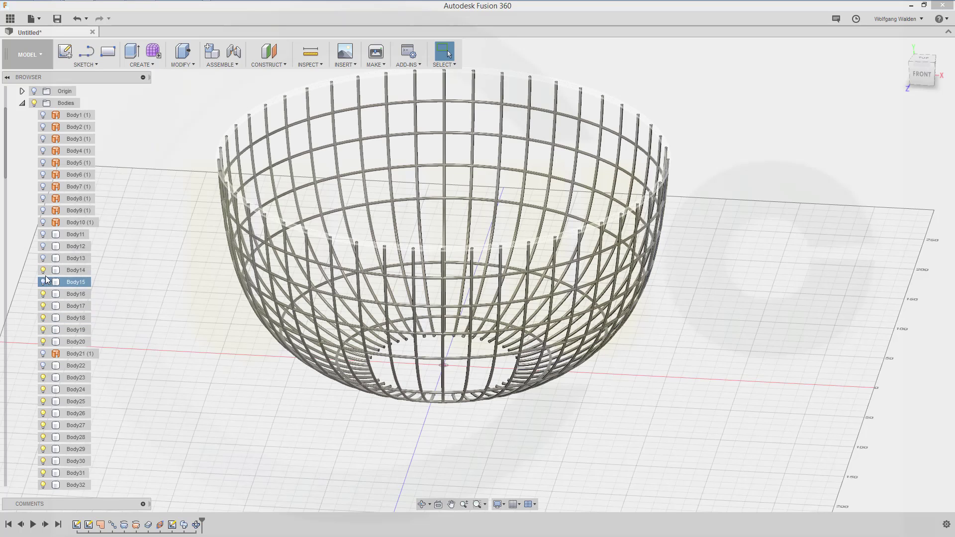
{"action": "left_click", "coordinate": [45, 271]}
{"action": "left_click", "coordinate": [43, 246]}
{"action": "left_click", "coordinate": [43, 234]}
{"action": "scroll", "coordinate": [339, 396], "scroll_direction": "down", "scroll_amount": 3}
{"action": "scroll", "coordinate": [292, 77], "scroll_direction": "down", "scroll_amount": 1}
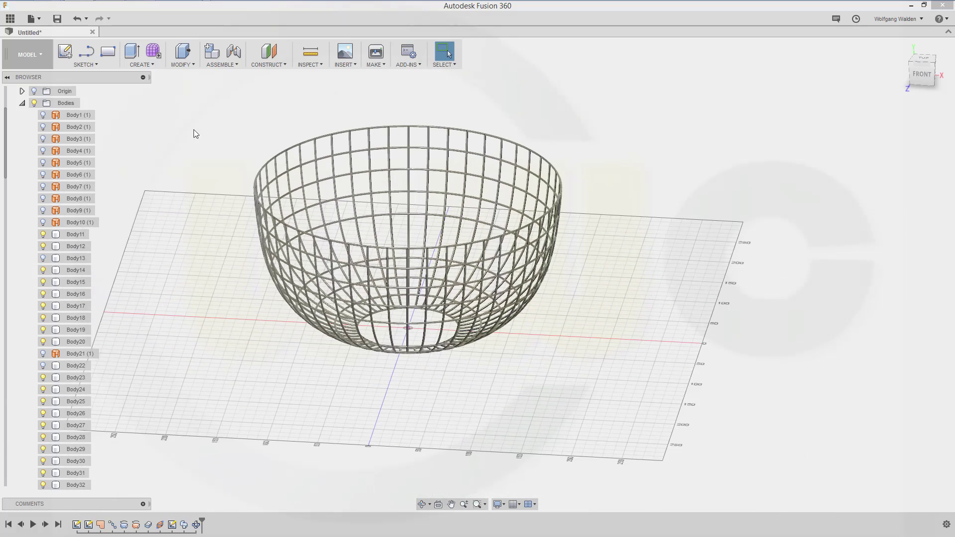
Start a Join combine with the bottom ring Body11 as the target body.
{"action": "left_click", "coordinate": [196, 62]}
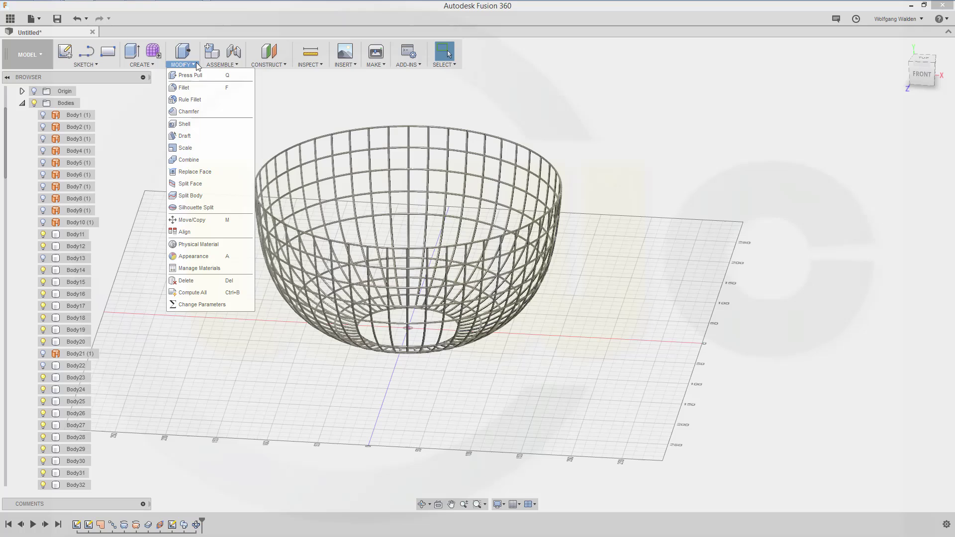
{"action": "left_click", "coordinate": [193, 160]}
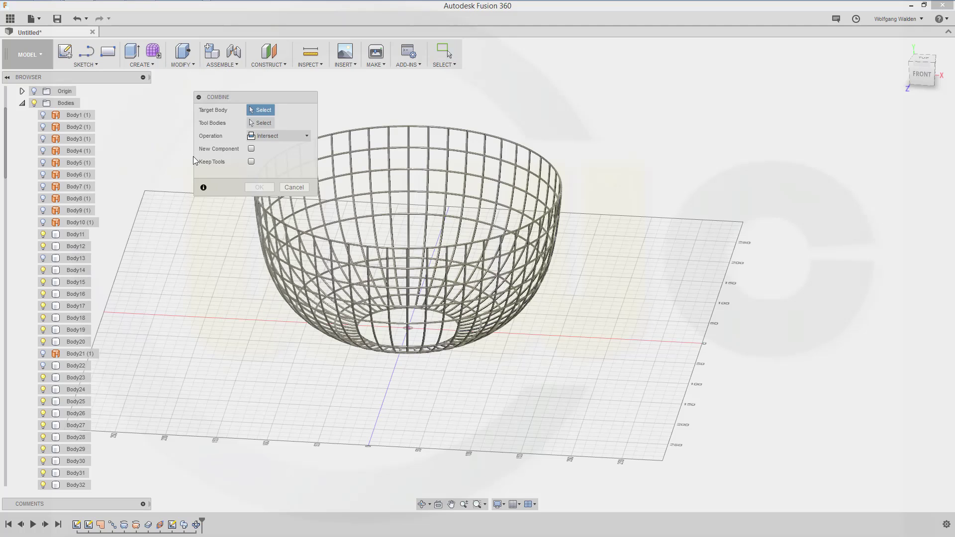
{"action": "left_click", "coordinate": [306, 135]}
{"action": "left_click", "coordinate": [278, 151]}
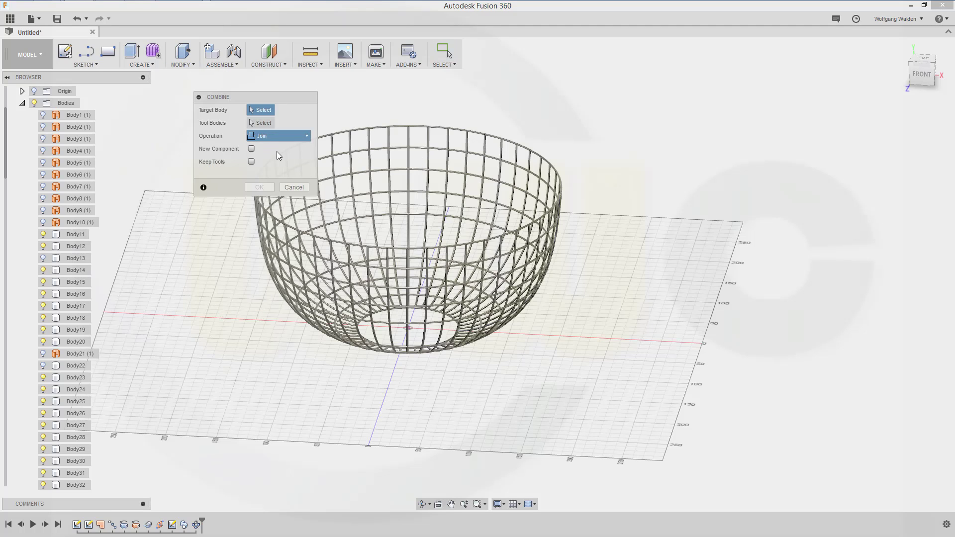
{"action": "middle_click_drag", "start_coordinate": [448, 201], "coordinate": [588, 208]}
{"action": "scroll", "coordinate": [530, 356], "scroll_direction": "up", "scroll_amount": 8}
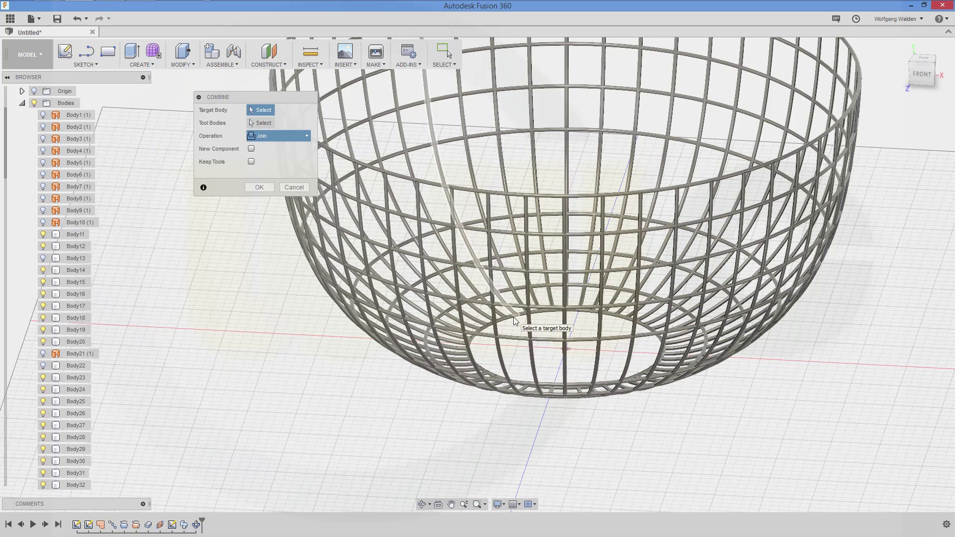
{"action": "left_click", "coordinate": [506, 319]}
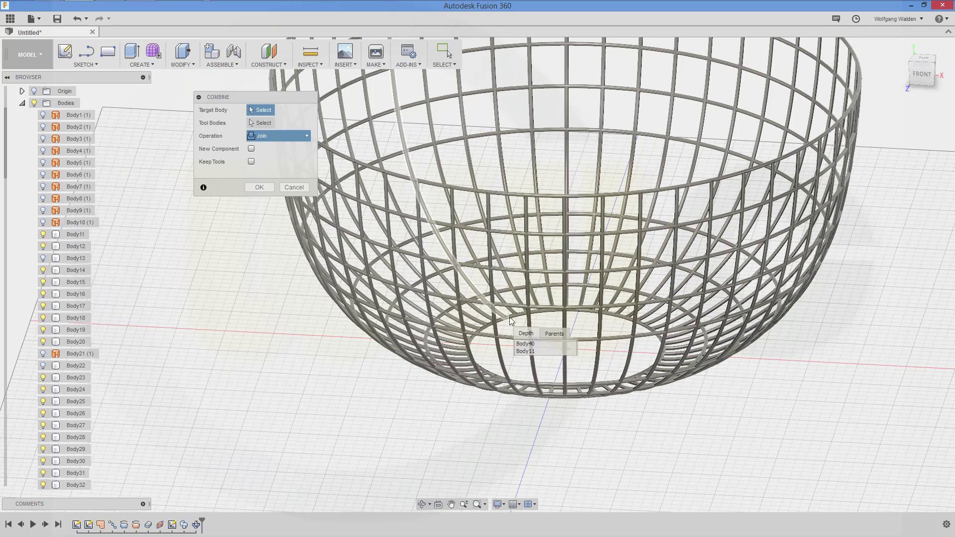
{"action": "left_click", "coordinate": [526, 352]}
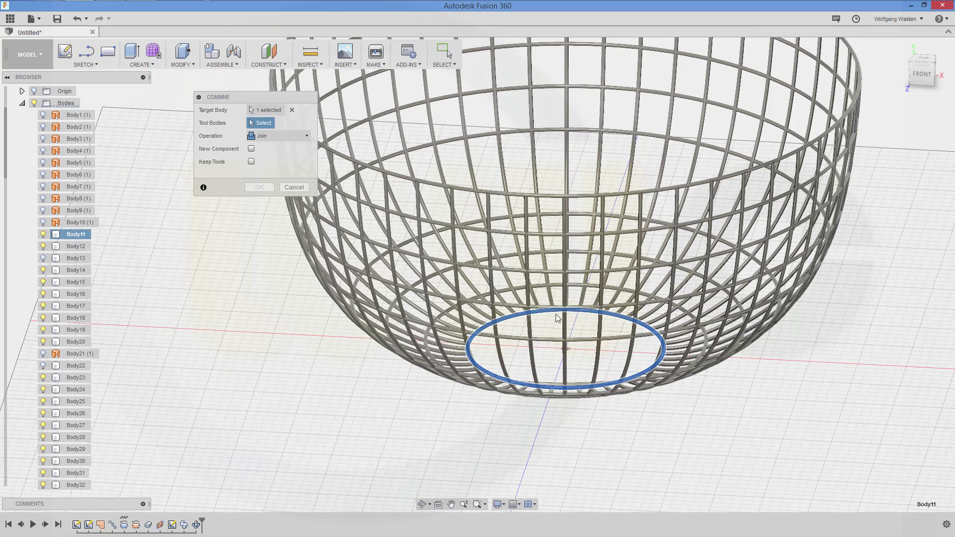
Window-select all ribs and rings as tool bodies and join them.
{"action": "scroll", "coordinate": [609, 244], "scroll_direction": "down", "scroll_amount": 3}
{"action": "scroll", "coordinate": [712, 257], "scroll_direction": "down", "scroll_amount": 2}
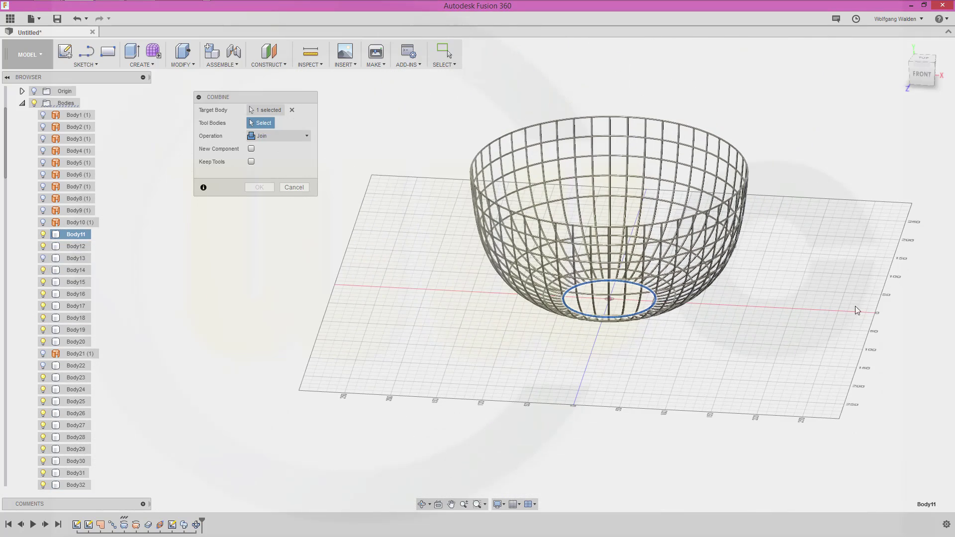
{"action": "left_click_drag", "start_coordinate": [811, 338], "coordinate": [412, 86]}
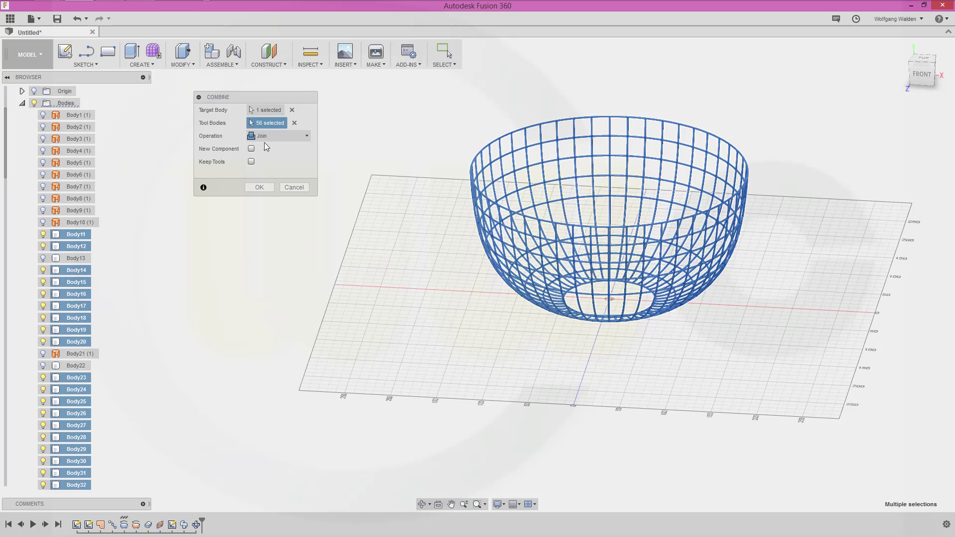
{"action": "left_click", "coordinate": [259, 188]}
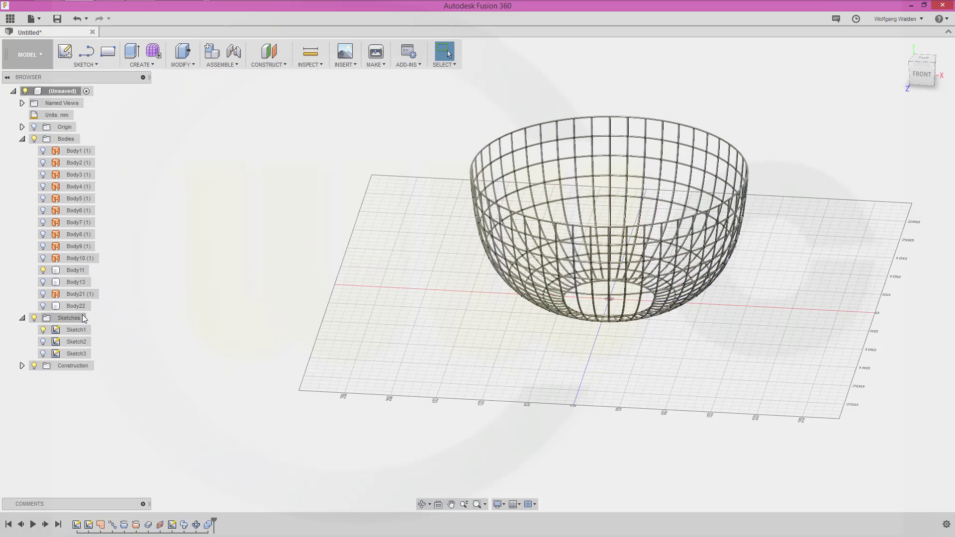
Show Body22, then Combine with Intersect using Body71 as target and Body20 as tool.
{"action": "left_click", "coordinate": [43, 306]}
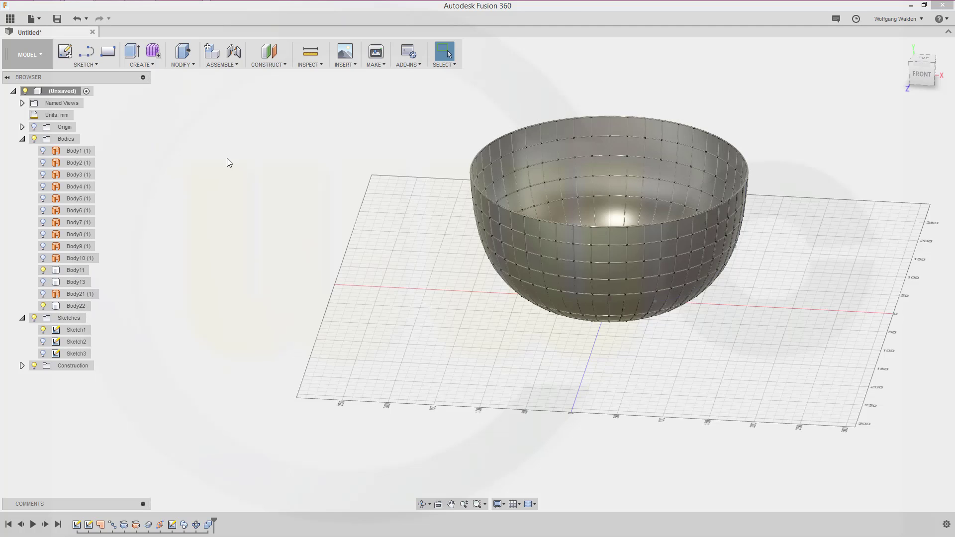
{"action": "left_click", "coordinate": [196, 64]}
{"action": "left_click", "coordinate": [189, 160]}
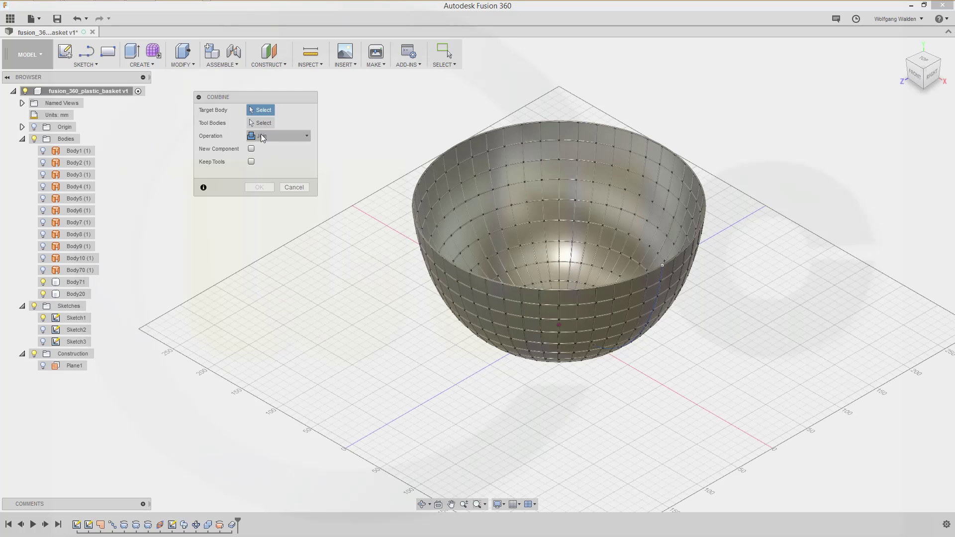
{"action": "left_click", "coordinate": [307, 139]}
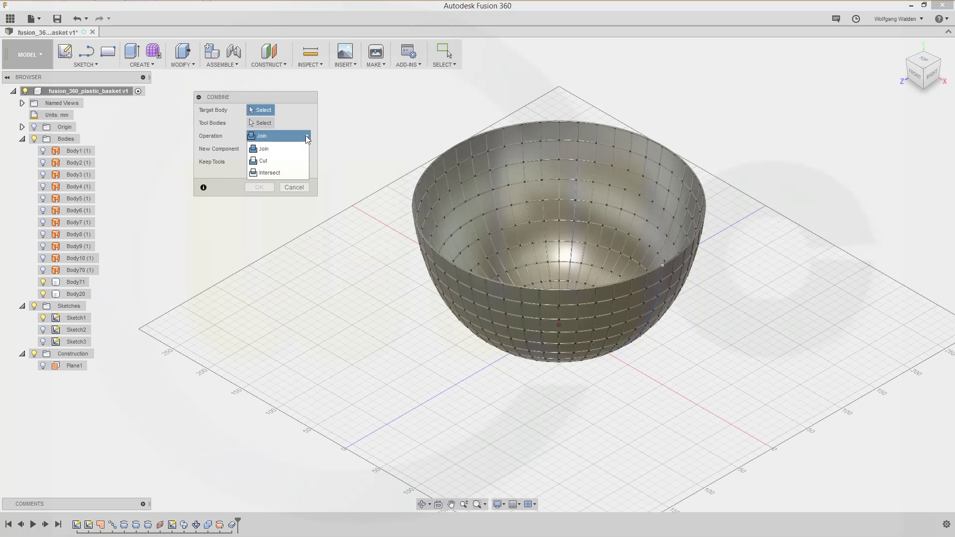
{"action": "left_click", "coordinate": [293, 173]}
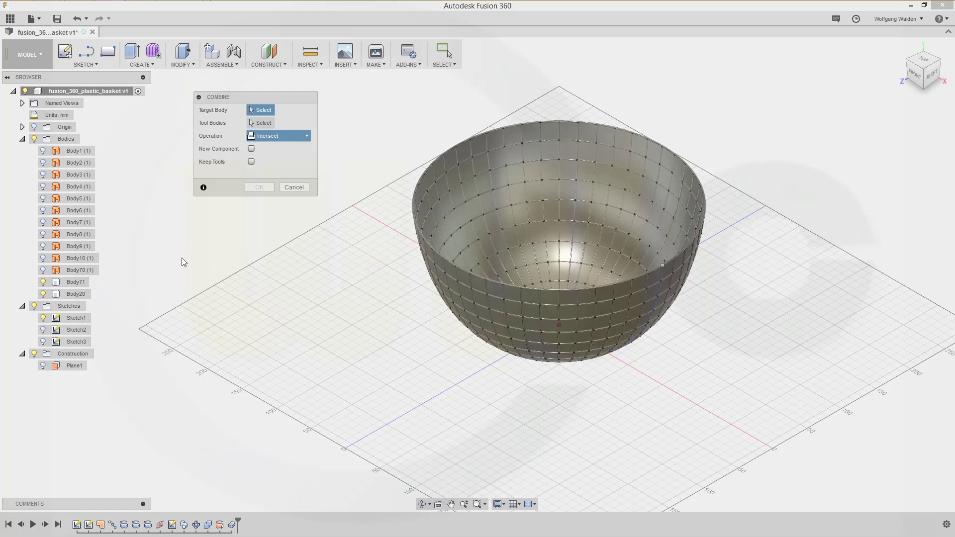
{"action": "left_click", "coordinate": [80, 282]}
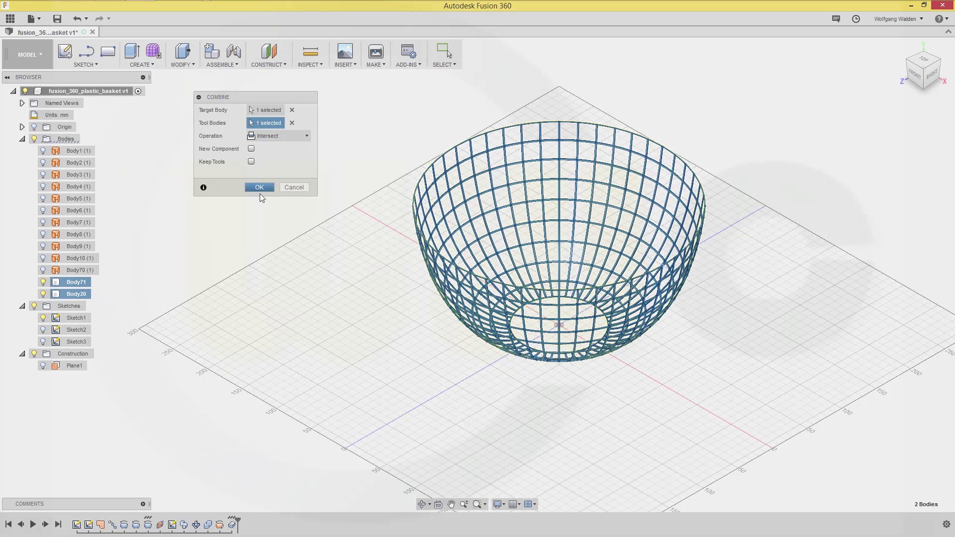
{"action": "left_click", "coordinate": [259, 187]}
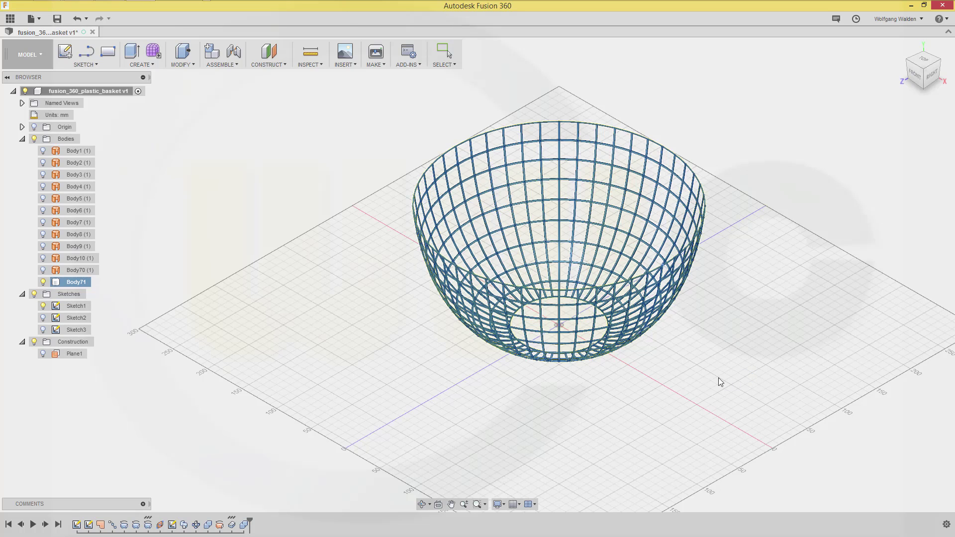
{"action": "left_click", "coordinate": [637, 410]}
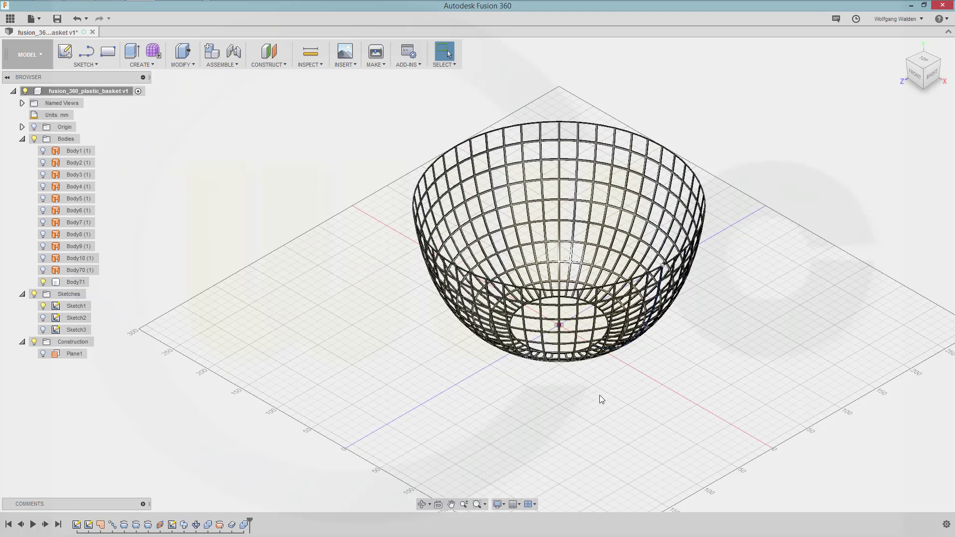
{"action": "mouse_move", "coordinate": [605, 377]}
{"action": "middle_mouse_down"}
{"action": "mouse_move", "coordinate": [617, 393]}
{"action": "mouse_move", "coordinate": [596, 352]}
{"action": "mouse_move", "coordinate": [597, 249]}
{"action": "mouse_move", "coordinate": [558, 249]}
{"action": "mouse_move", "coordinate": [522, 283]}
{"action": "mouse_move", "coordinate": [546, 349]}
{"action": "mouse_move", "coordinate": [615, 341]}
{"action": "mouse_move", "coordinate": [595, 387]}
{"action": "middle_mouse_up"}
{"action": "mouse_move", "coordinate": [600, 347]}
{"action": "middle_mouse_down", "text": "shift"}
{"action": "mouse_move", "coordinate": [631, 288]}
{"action": "mouse_move", "coordinate": [581, 350]}
{"action": "mouse_move", "coordinate": [588, 324]}
{"action": "mouse_move", "coordinate": [581, 340]}
{"action": "mouse_move", "coordinate": [592, 331]}
{"action": "middle_mouse_up", "text": "shift"}
{"action": "left_click", "coordinate": [819, 343]}
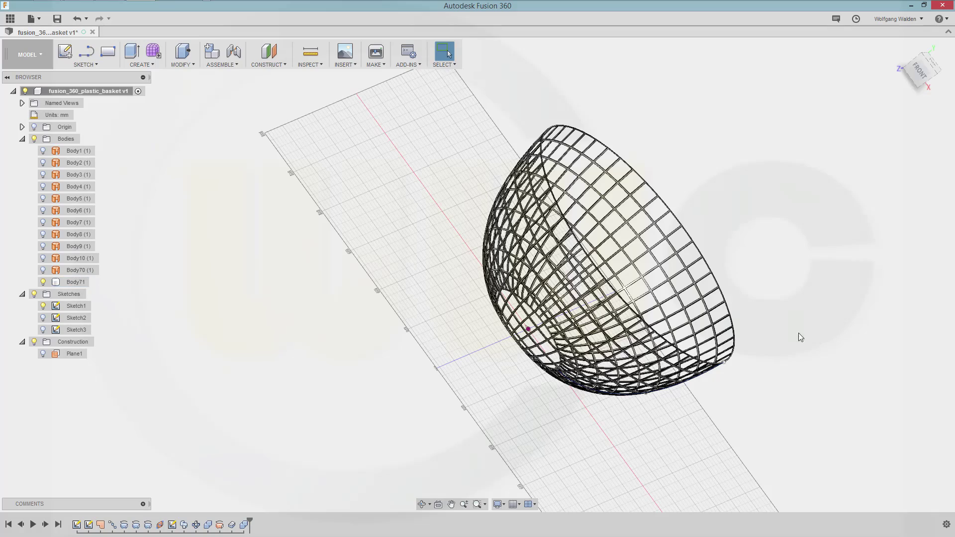